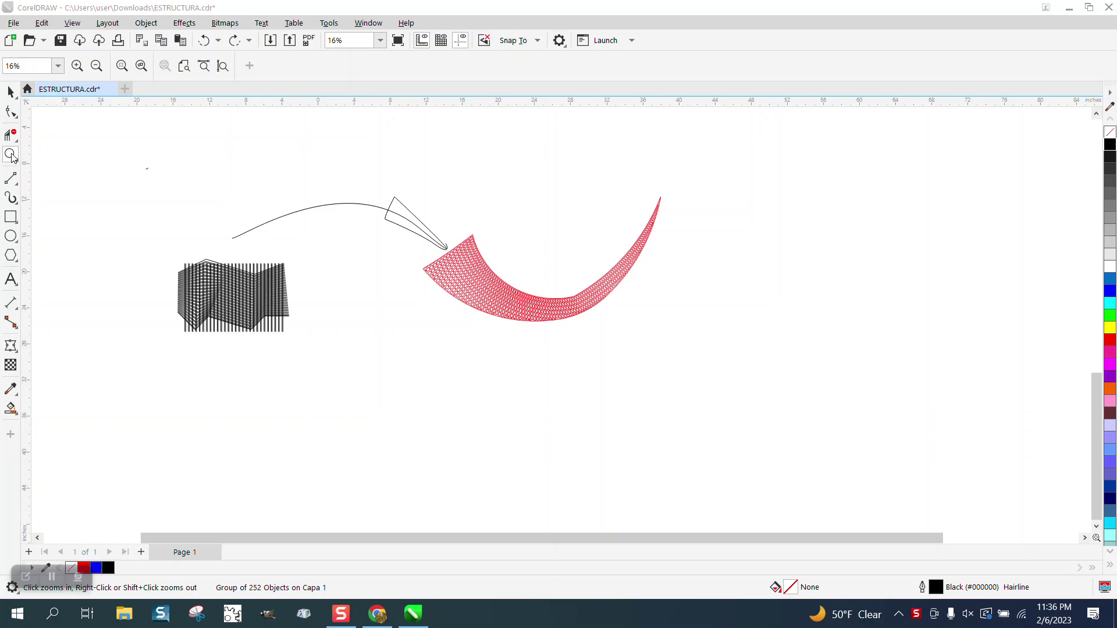
# Zoom in and out around the drawing to inspect the black warped grid and red curved grid.
pyautogui.click(11, 155)
pyautogui.moveTo(437, 343); pyautogui.dragTo(788, 391)
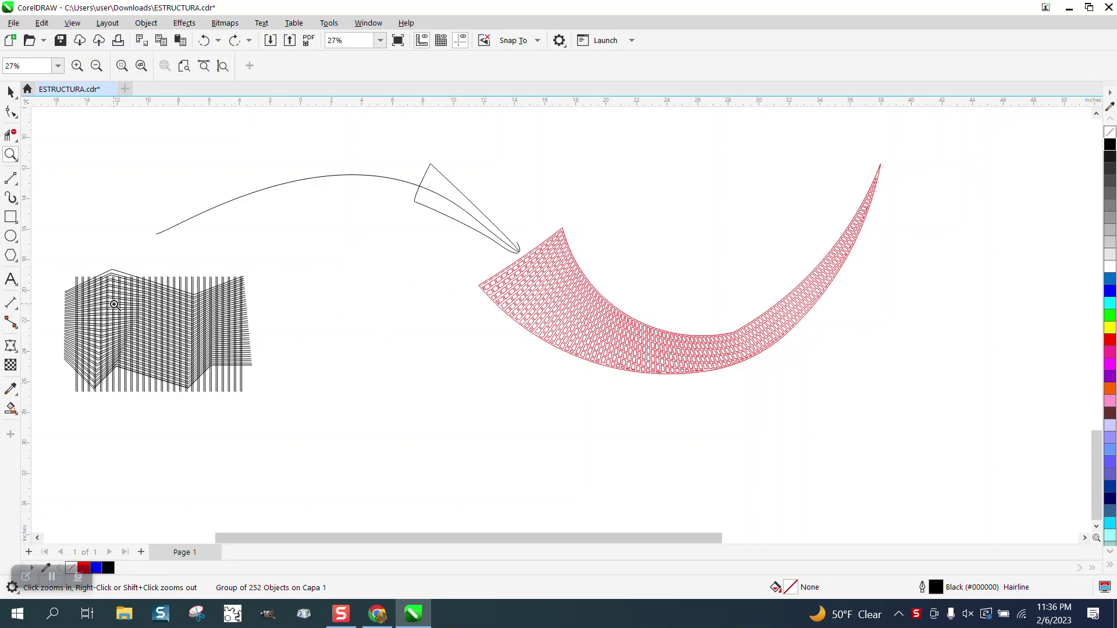
pyautogui.moveTo(96, 280); pyautogui.dragTo(231, 374)
pyautogui.rightClick(197, 364)
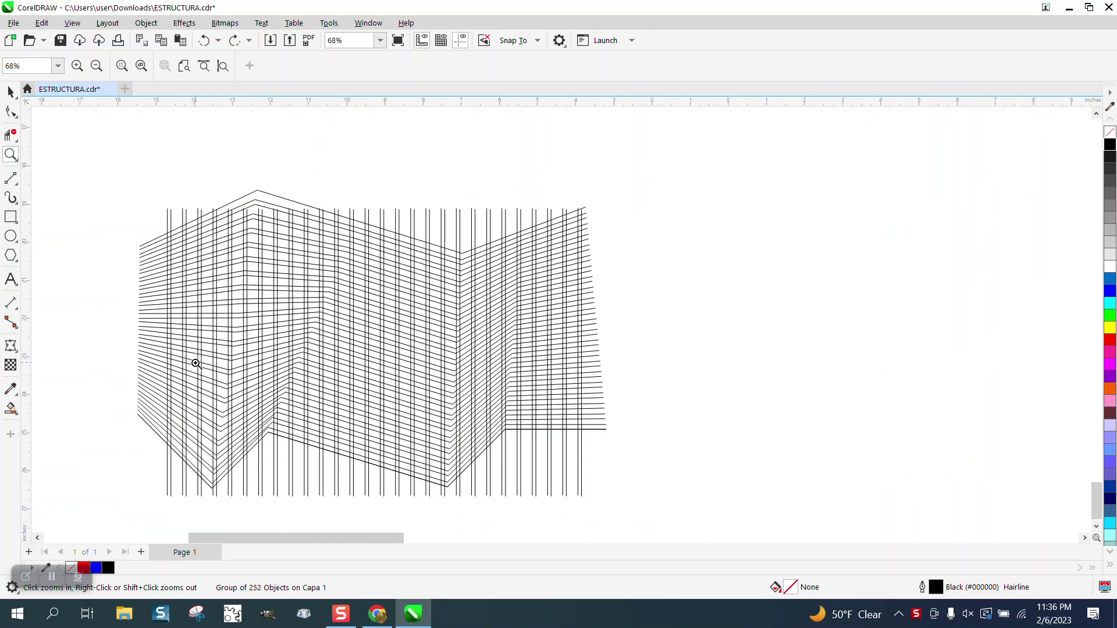
pyautogui.rightClick(196, 363)
pyautogui.rightClick(890, 230)
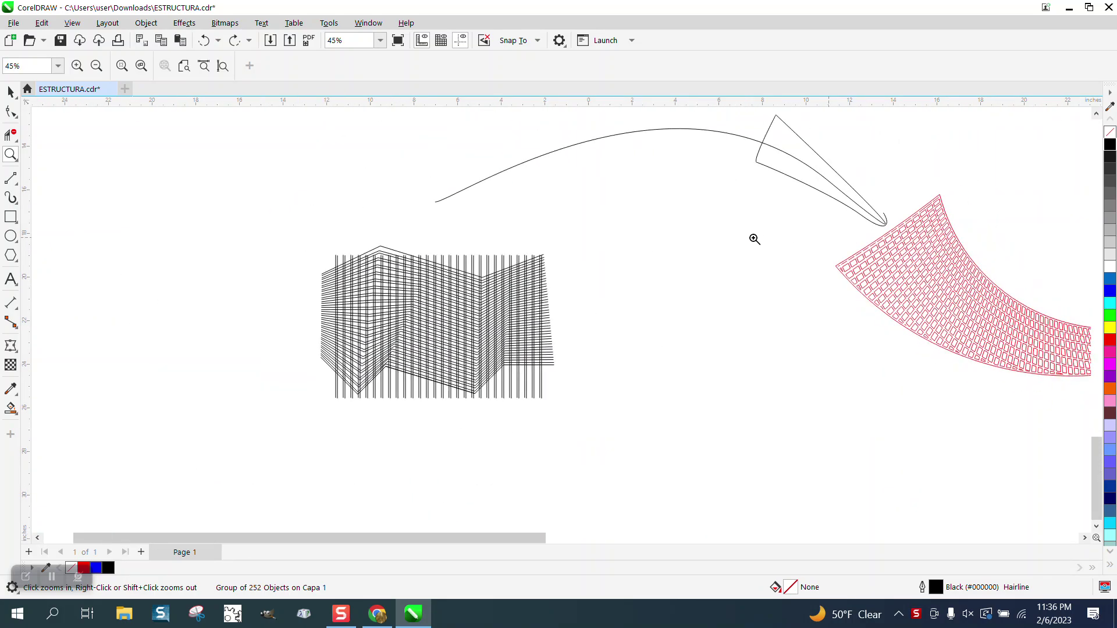
pyautogui.rightClick(753, 239)
pyautogui.moveTo(754, 203); pyautogui.dragTo(1002, 314)
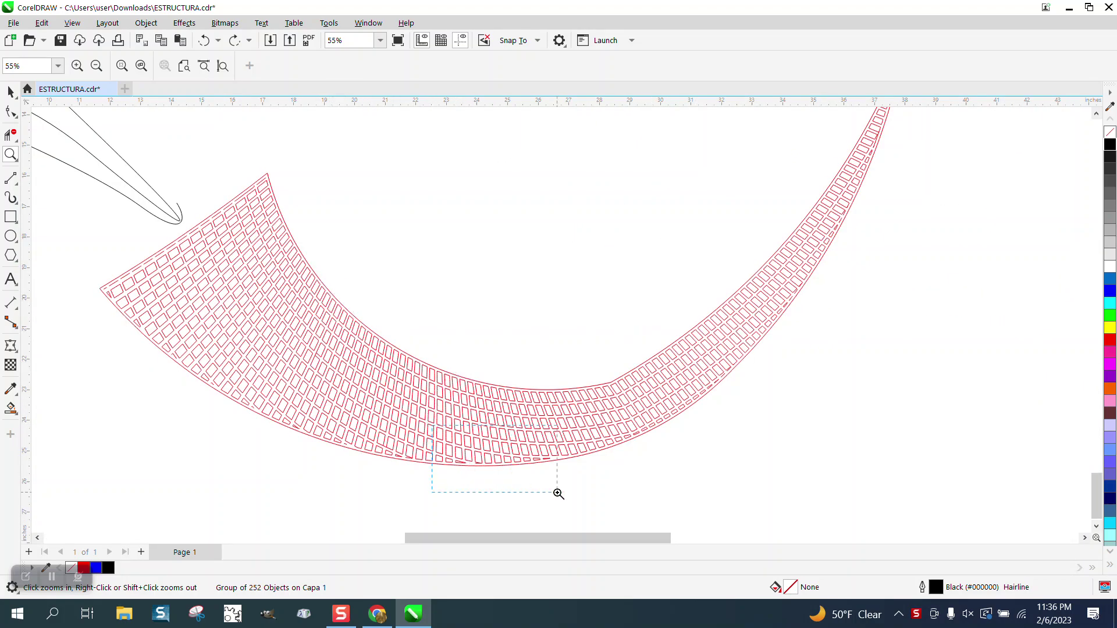
pyautogui.moveTo(432, 426); pyautogui.dragTo(559, 494)
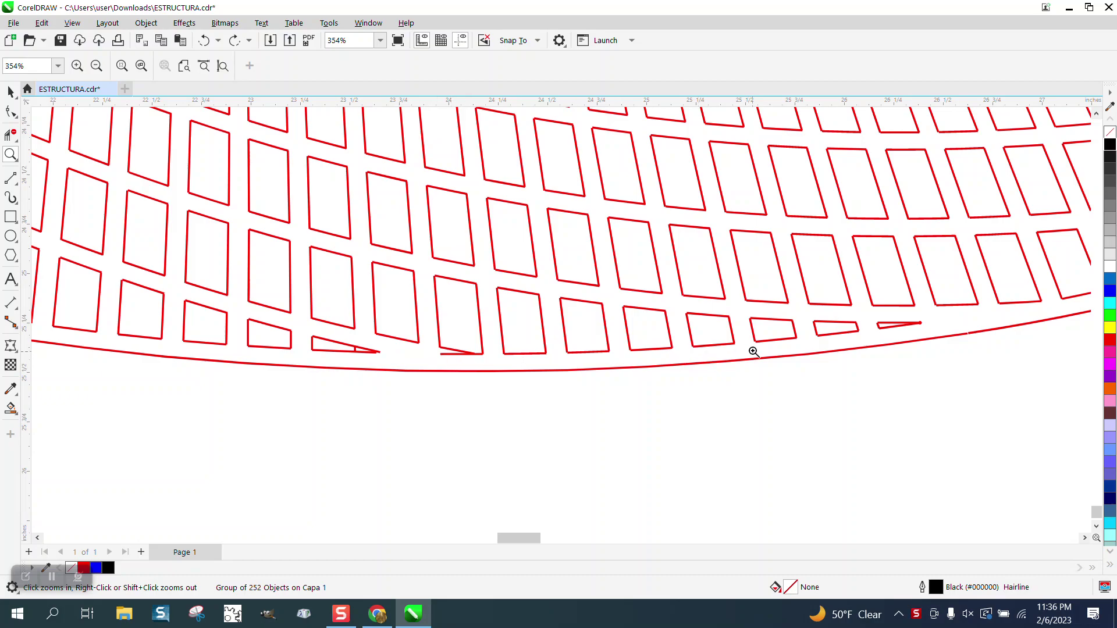
pyautogui.scroll(-8, 331, 335)
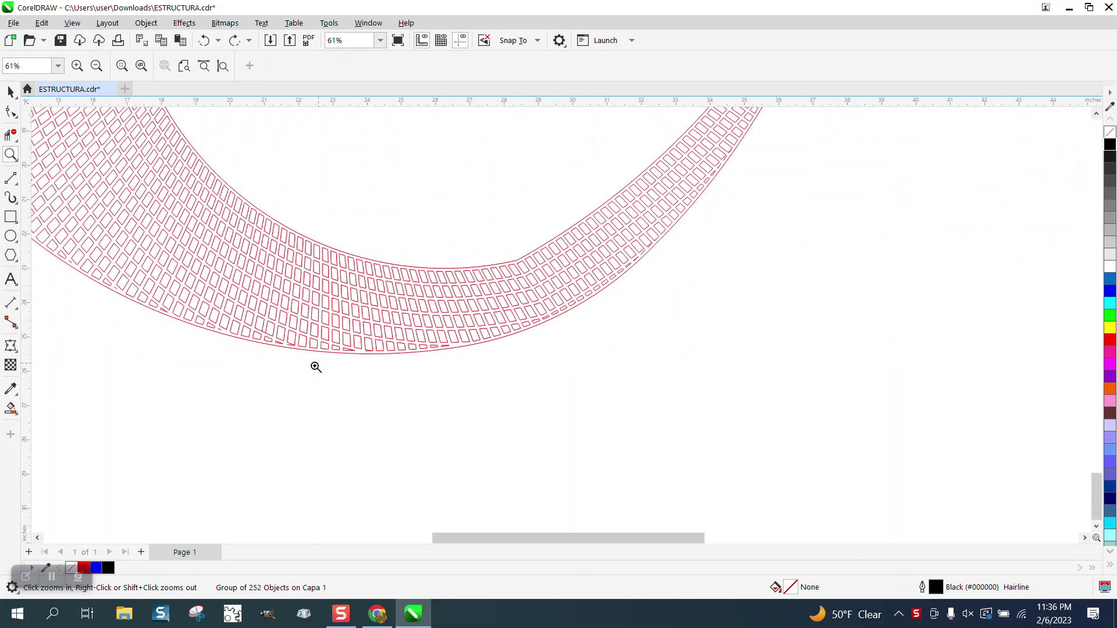
pyautogui.scroll(-6, 313, 365)
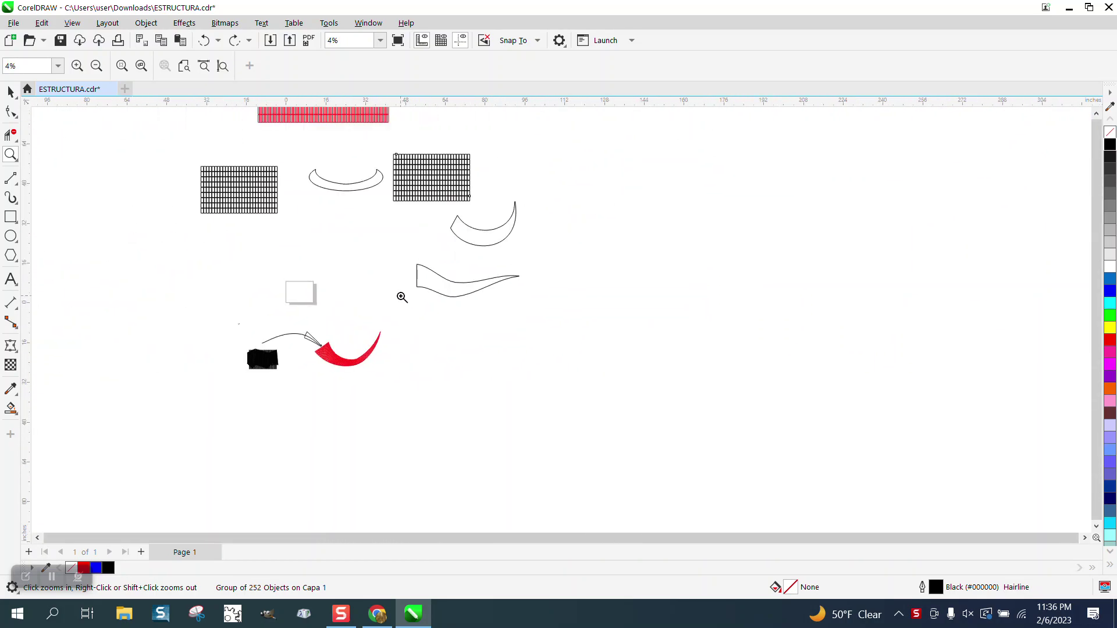
# Move the flat red grid into open space on the right and zoom in to fill the view with it.
pyautogui.click(11, 91)
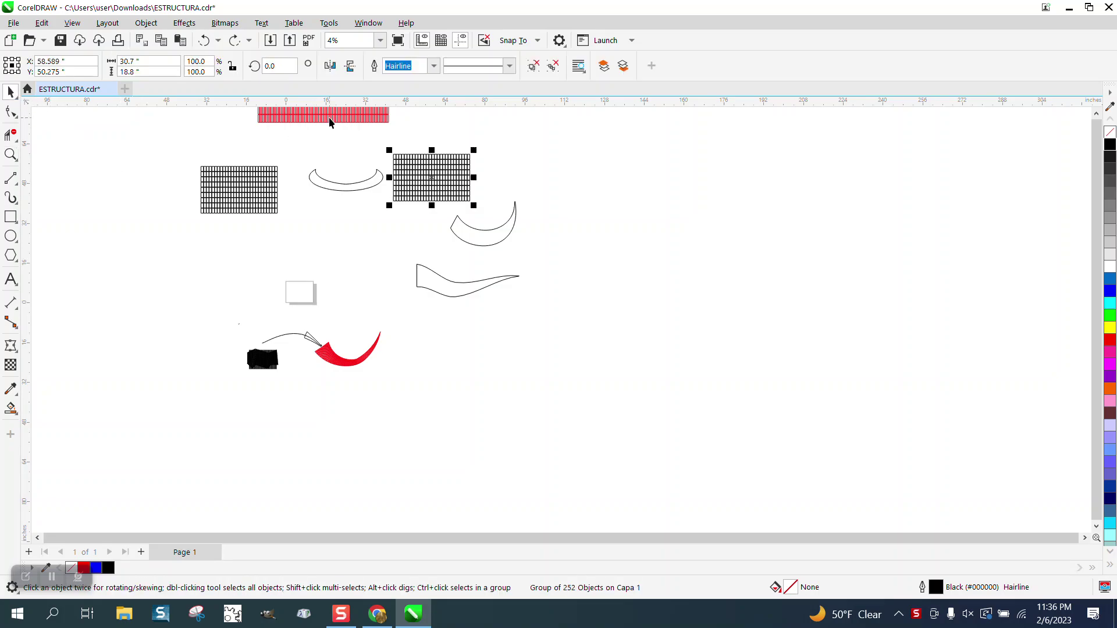
pyautogui.moveTo(346, 119); pyautogui.dragTo(647, 223)
pyautogui.click(10, 154)
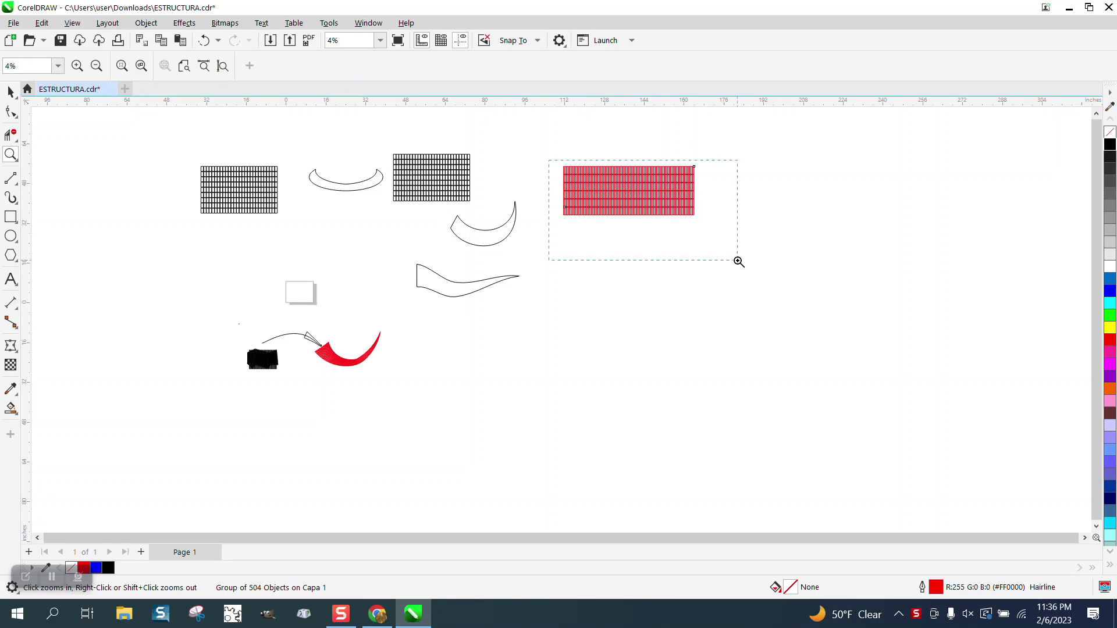
pyautogui.moveTo(549, 161); pyautogui.dragTo(739, 261)
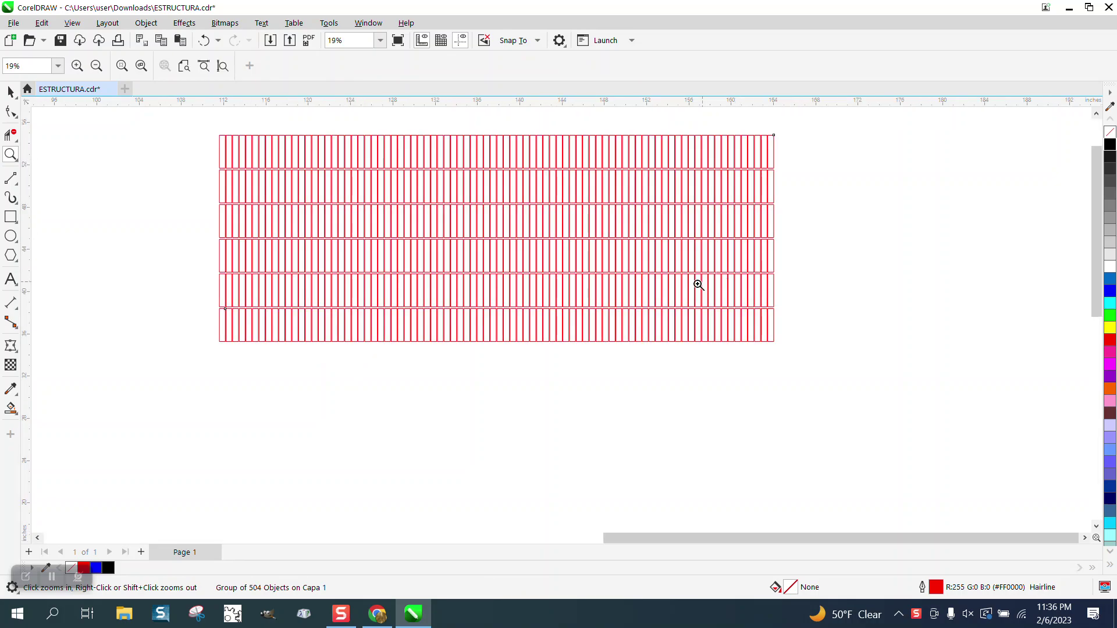
pyautogui.click(11, 217)
# Draw a thin rectangle below the red grid and size it 1 in wide by 2 in high.
pyautogui.moveTo(269, 363); pyautogui.dragTo(264, 417)
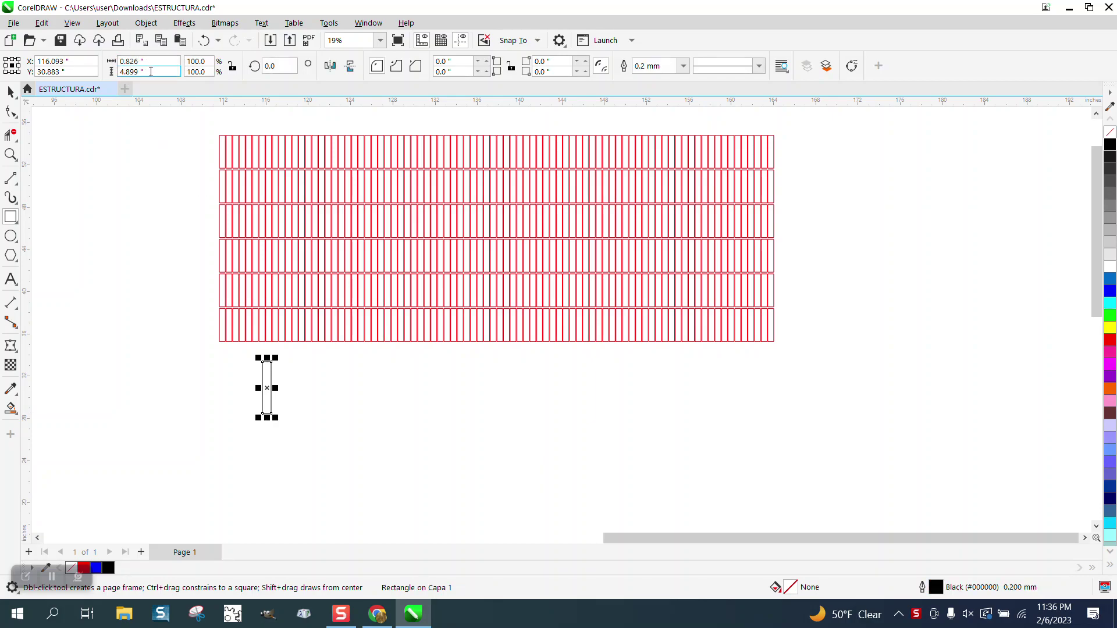
pyautogui.doubleClick(150, 71)
pyautogui.write('2')
pyautogui.press('Return')
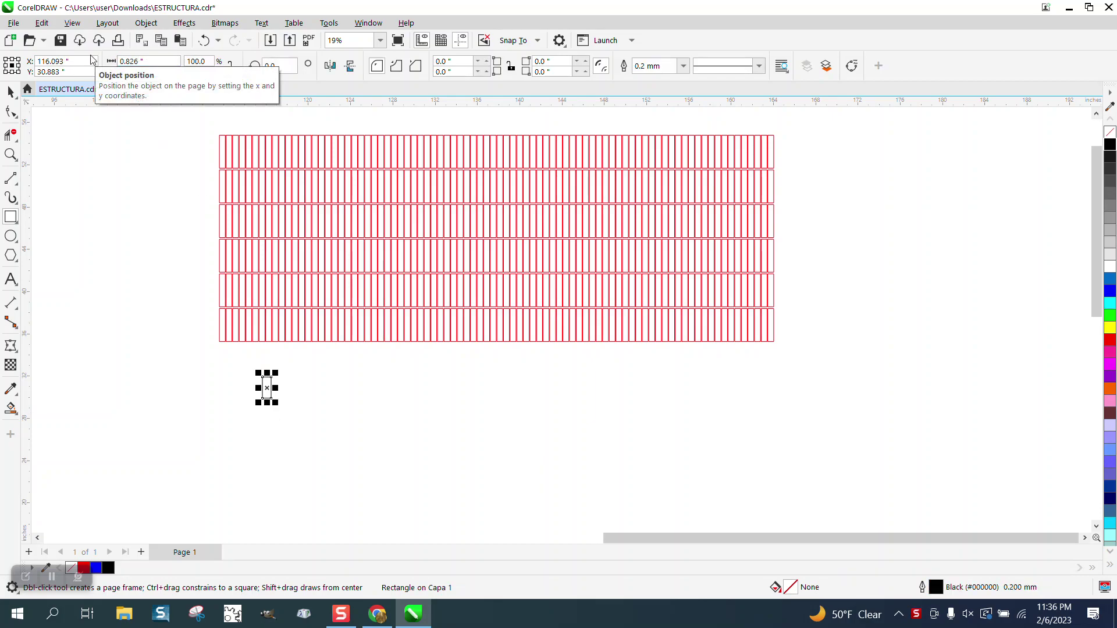
pyautogui.click(116, 60)
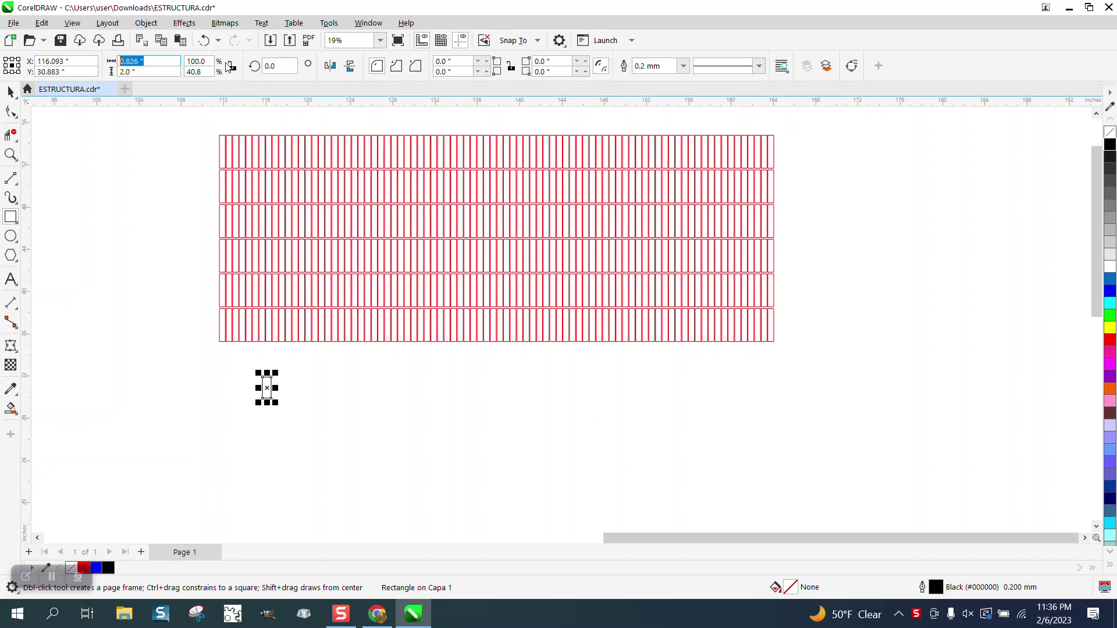
pyautogui.write('1')
pyautogui.press('Return')
# Give the rectangle a black hairline outline.
pyautogui.click(683, 65)
pyautogui.click(650, 90)
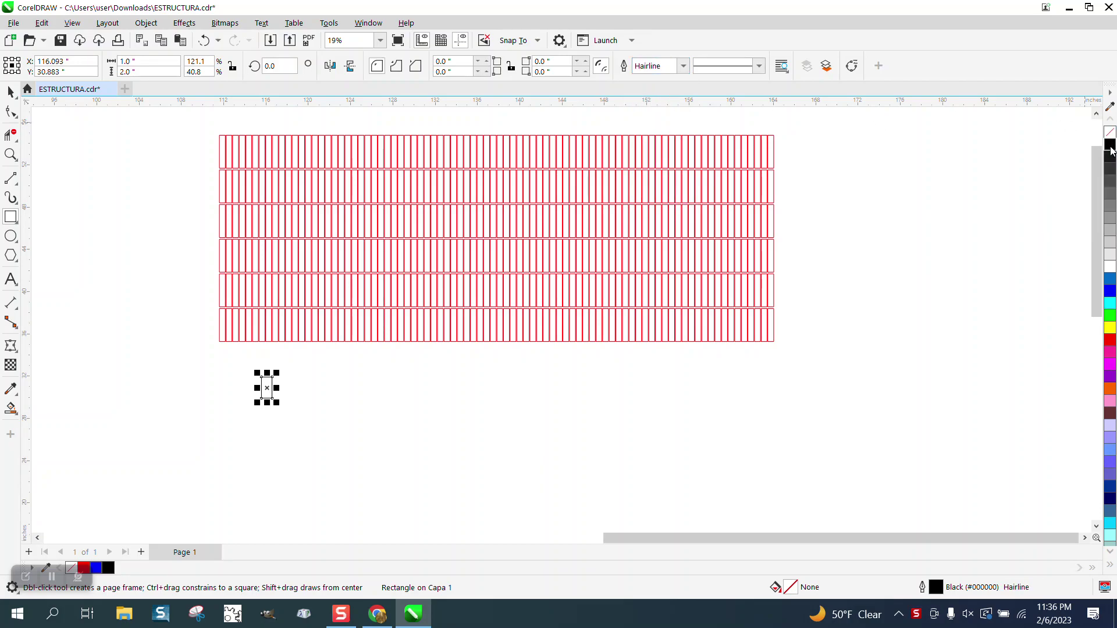
pyautogui.rightClick(1110, 146)
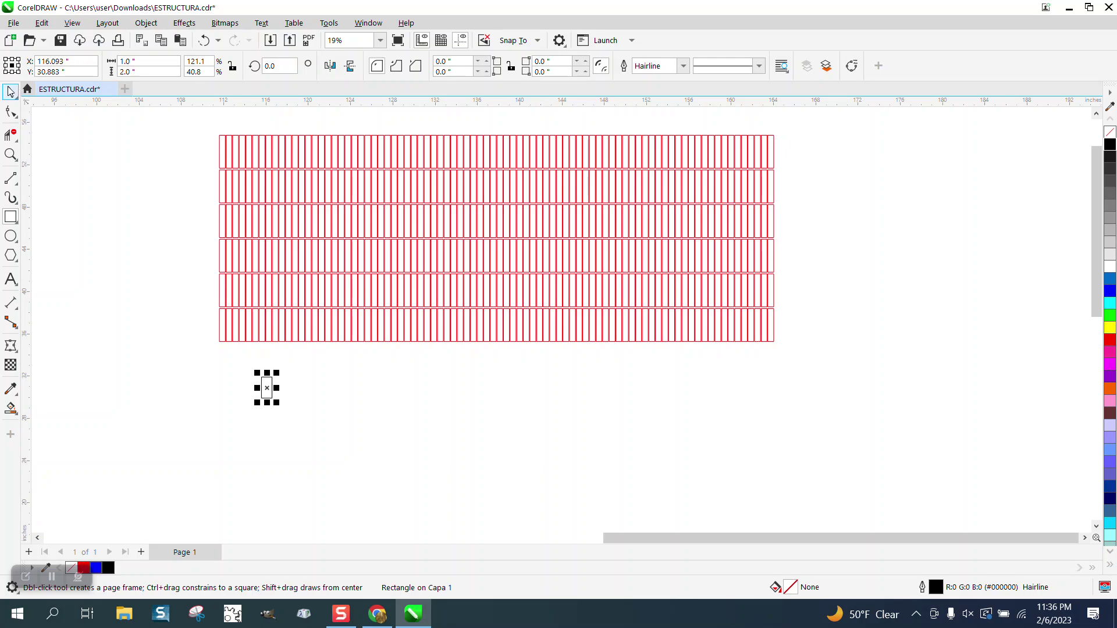
# Set the nudge distance to 1.1 in.
pyautogui.click(10, 91)
pyautogui.click(119, 122)
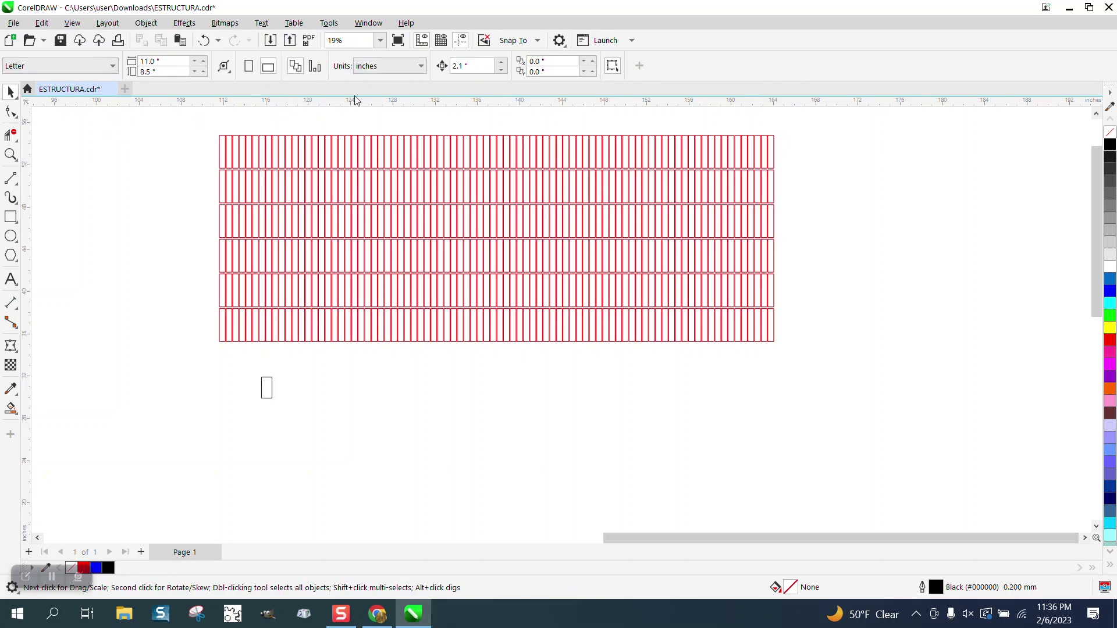
pyautogui.click(473, 66)
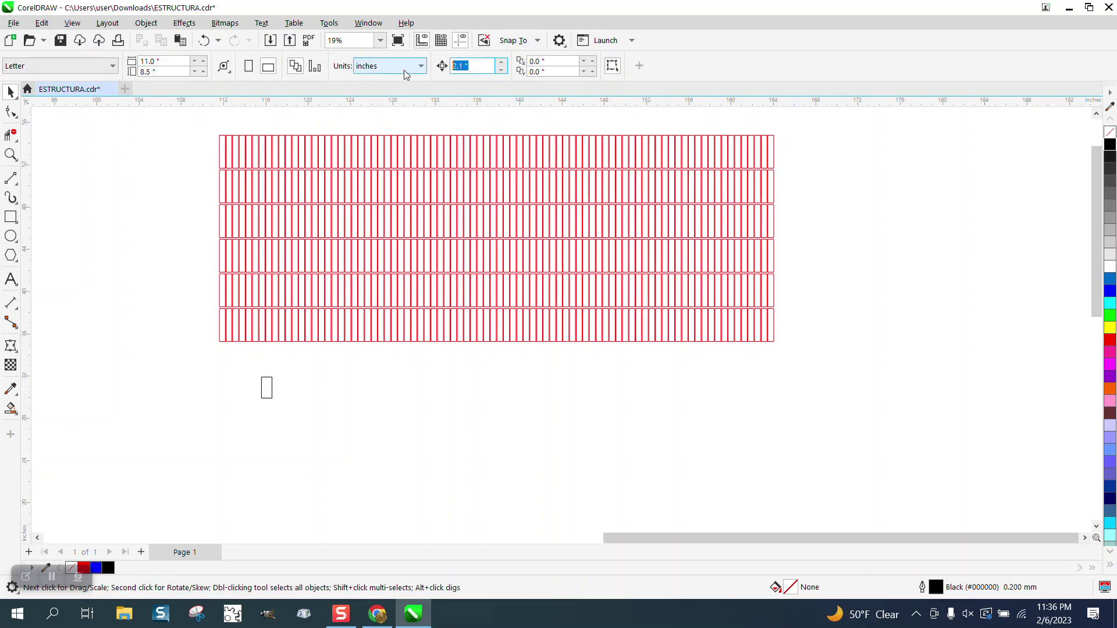
pyautogui.write('1.1')
pyautogui.press('Return')
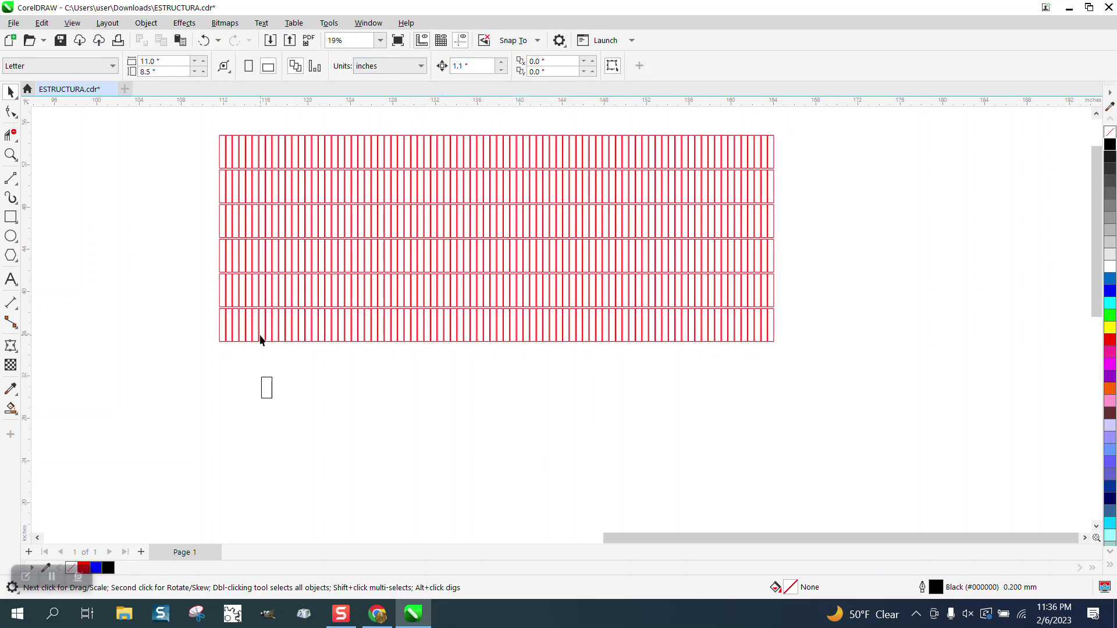
# Duplicate the small rectangle into a row of 47 copies spaced 1.1 in apart.
pyautogui.click(269, 382)
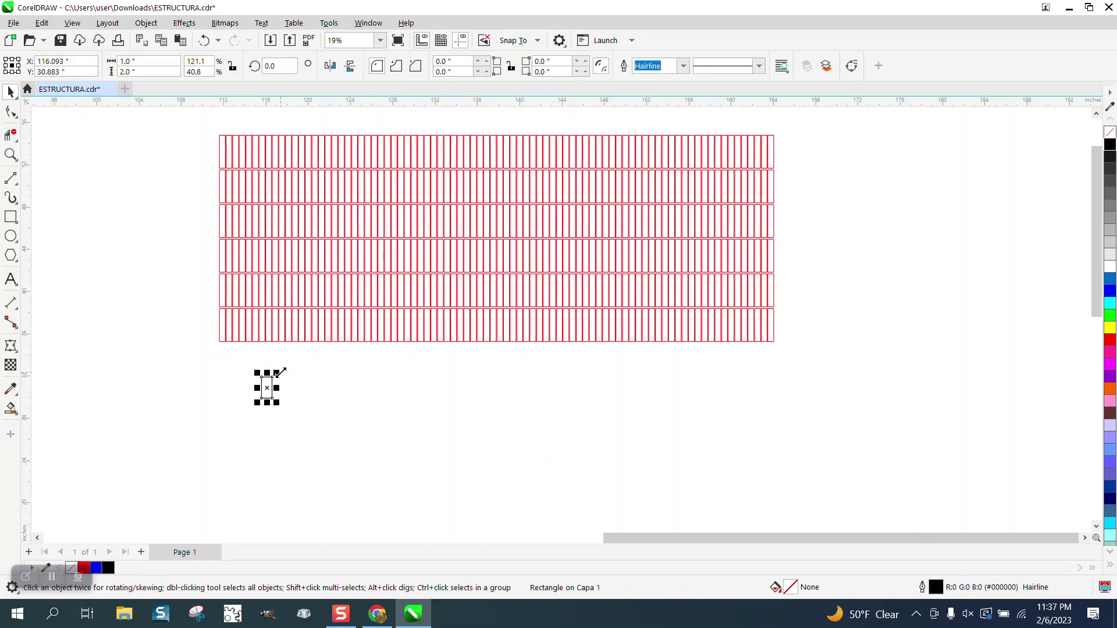
pyautogui.press('KP_Add')
pyautogui.press('Right')
pyautogui.press('KP_Add')
pyautogui.press('Right')
pyautogui.hotkey('ctrl', 'd')
pyautogui.hotkey('ctrl', 'd')
pyautogui.hotkey('ctrl', 'd')
pyautogui.hotkey('ctrl', 'd')
pyautogui.hotkey('ctrl', 'd')
pyautogui.hotkey('ctrl', 'd')
pyautogui.hotkey('ctrl', 'd')
pyautogui.hotkey('ctrl', 'd')
pyautogui.hotkey('ctrl', 'd')
pyautogui.hotkey('ctrl', 'd')
pyautogui.hotkey('ctrl', 'd')
pyautogui.hotkey('ctrl', 'd')
pyautogui.hotkey('ctrl', 'd')
pyautogui.hotkey('ctrl', 'd')
pyautogui.hotkey('ctrl', 'd')
pyautogui.hotkey('ctrl', 'd')
pyautogui.hotkey('ctrl', 'd')
pyautogui.hotkey('ctrl', 'd')
pyautogui.hotkey('ctrl', 'd')
pyautogui.hotkey('ctrl', 'd')
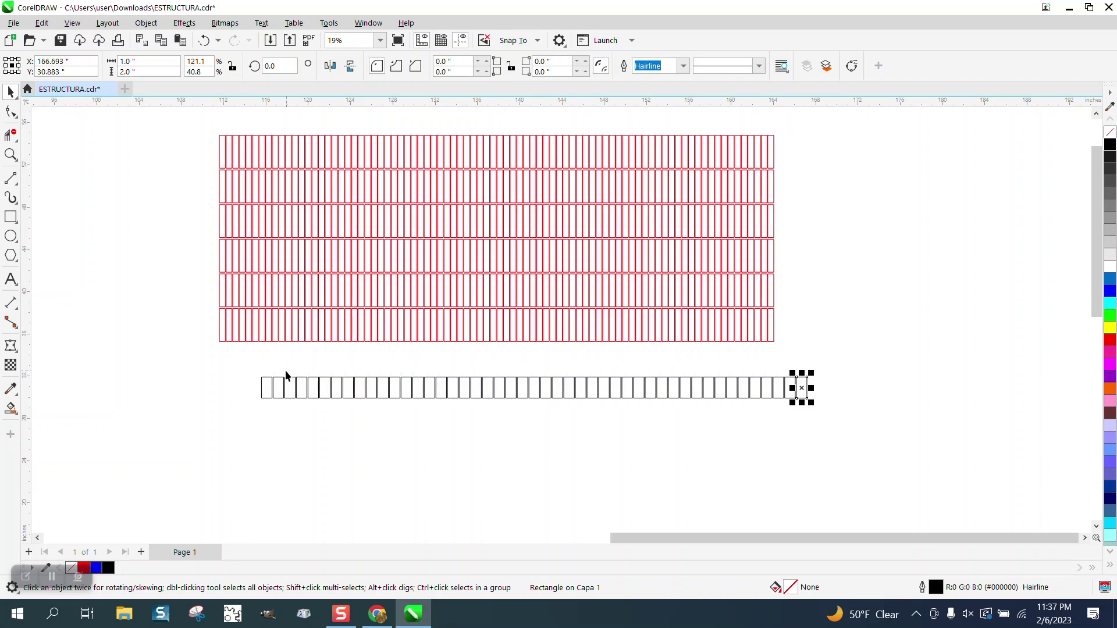
# Change the nudge distance to 2.1 in.
pyautogui.click(285, 357)
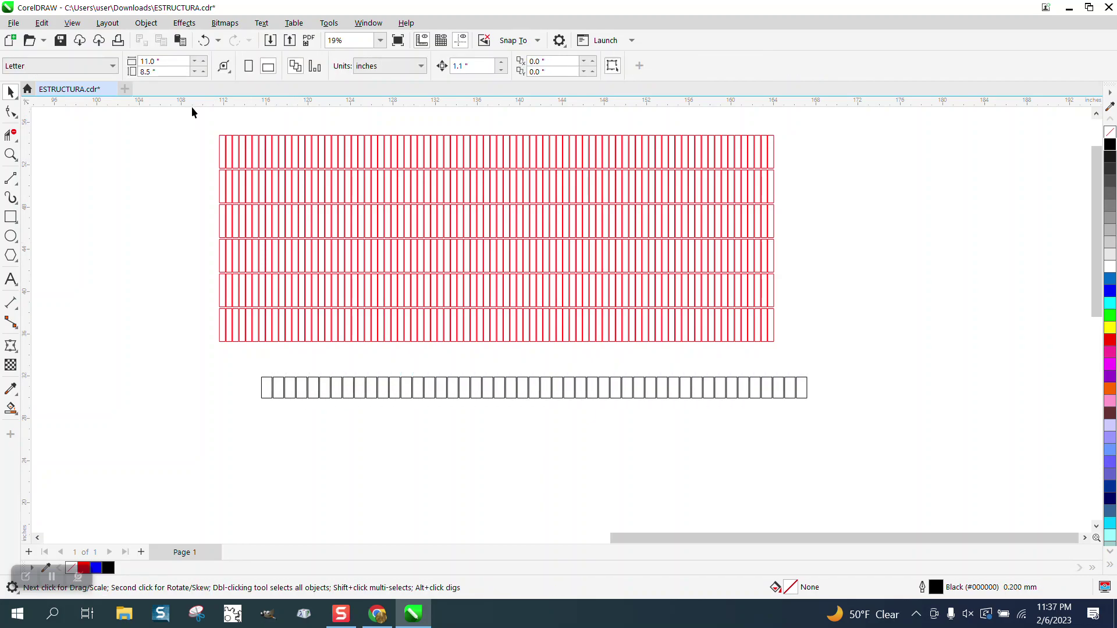
pyautogui.click(264, 398)
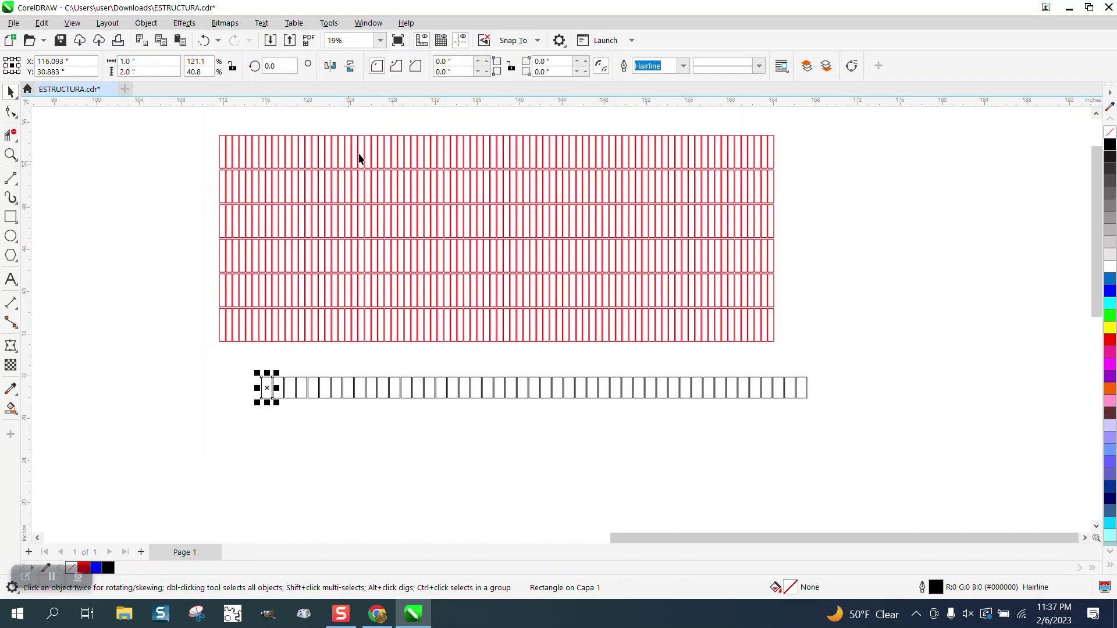
pyautogui.click(454, 124)
pyautogui.click(484, 62)
pyautogui.write('2.1')
pyautogui.press('Return')
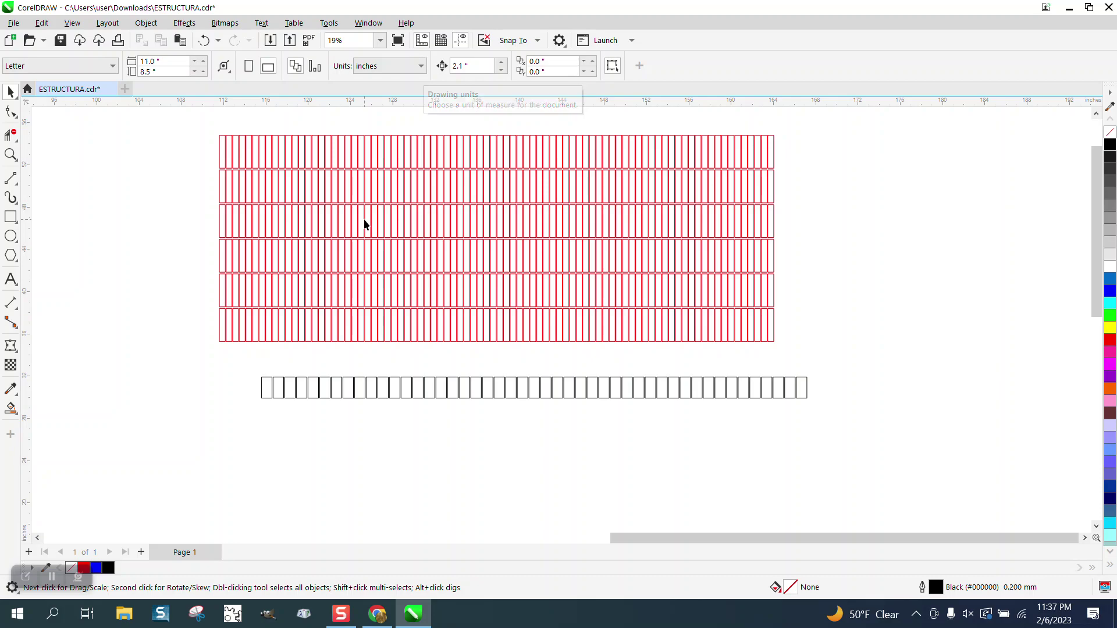
# Duplicate the row of rectangles downward repeatedly to build a full black grid.
pyautogui.moveTo(825, 429); pyautogui.dragTo(820, 429)
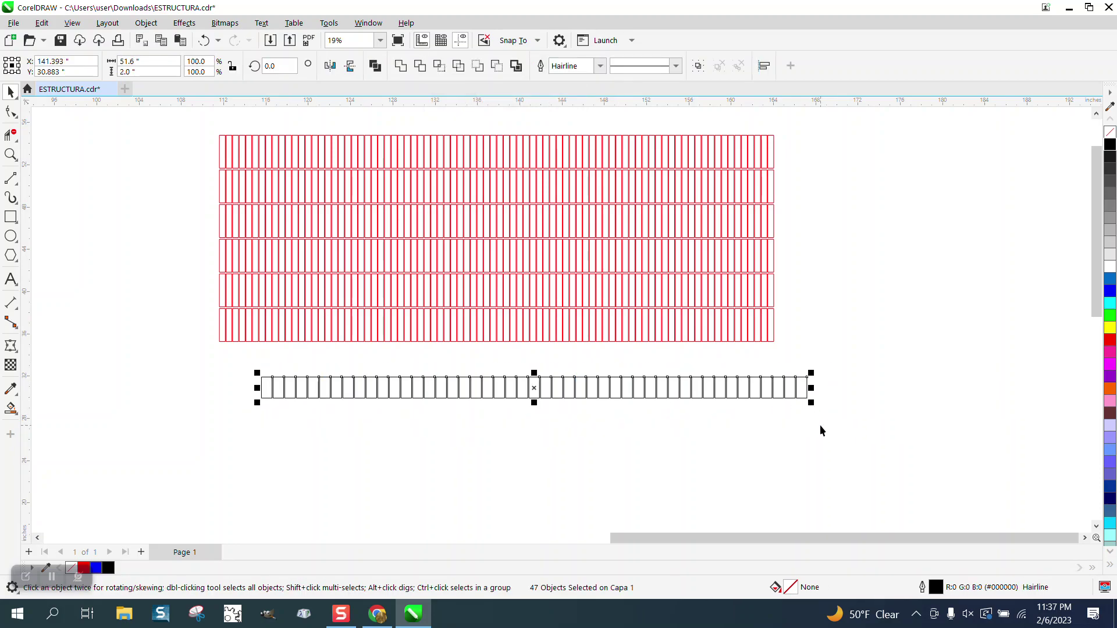
pyautogui.press('KP_Add')
pyautogui.press('Down')
pyautogui.press('KP_Add')
pyautogui.press('Down')
pyautogui.press('KP_Add')
pyautogui.press('Down')
pyautogui.press('KP_Add')
pyautogui.press('Down')
pyautogui.press('KP_Add')
pyautogui.press('Down')
pyautogui.press('KP_Add')
pyautogui.press('Down')
pyautogui.press('KP_Add')
pyautogui.press('Down')
pyautogui.press('KP_Add')
pyautogui.press('Down')
pyautogui.scroll(-1, 799, 388)
pyautogui.scroll(-1, 756, 358)
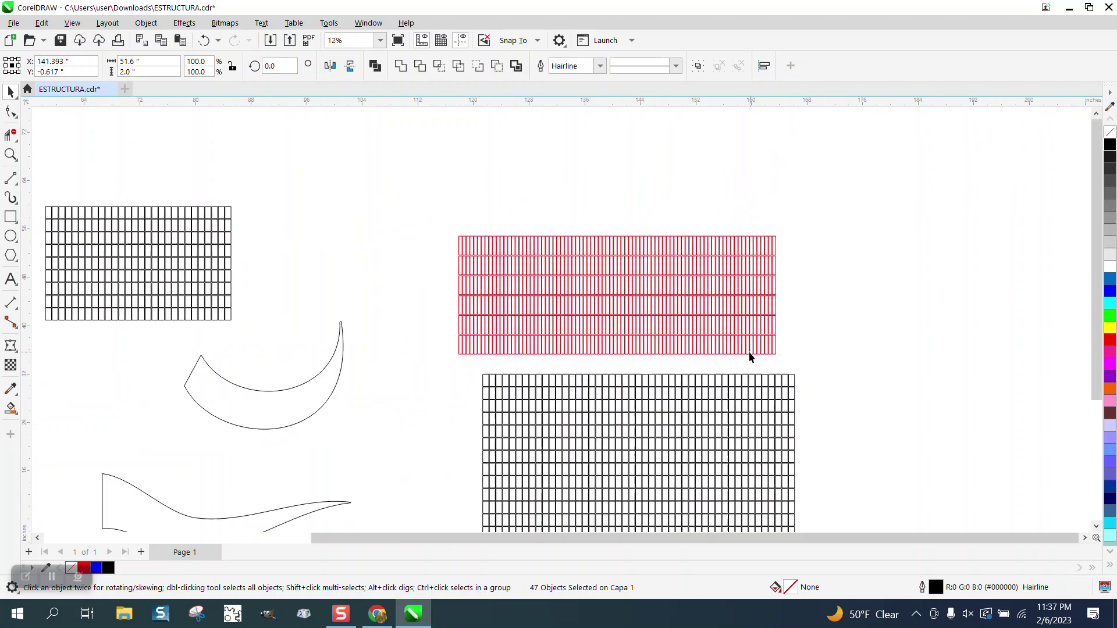
pyautogui.scroll(-1, 640, 395)
pyautogui.scroll(-1, 565, 384)
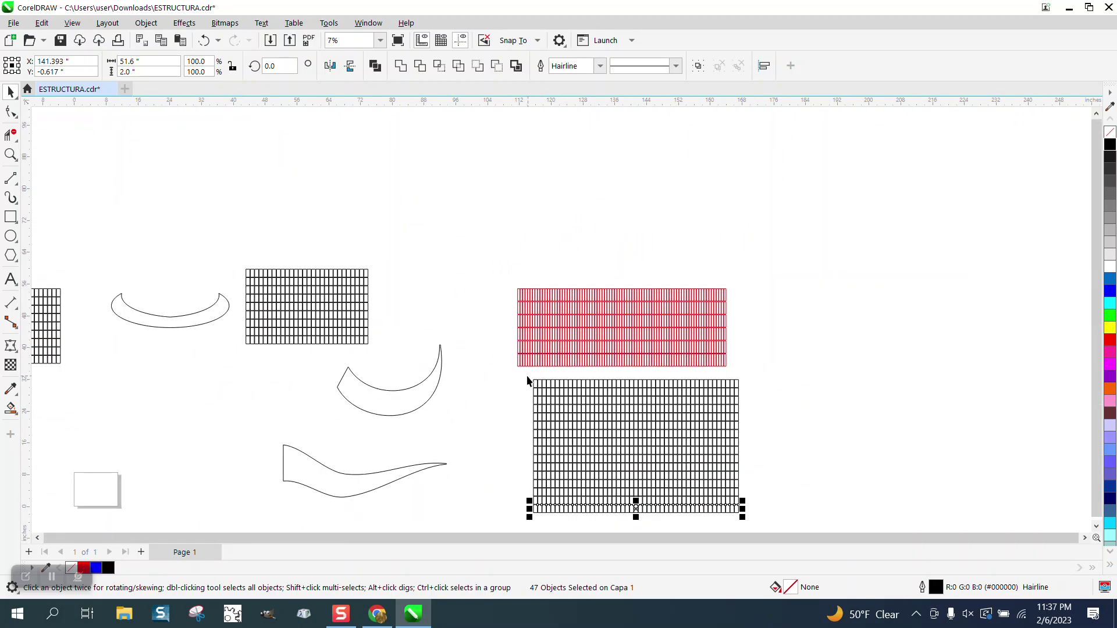
# Select the whole black grid and group its 752 objects with Object > Group.
pyautogui.moveTo(527, 380); pyautogui.dragTo(784, 533)
pyautogui.click(146, 23)
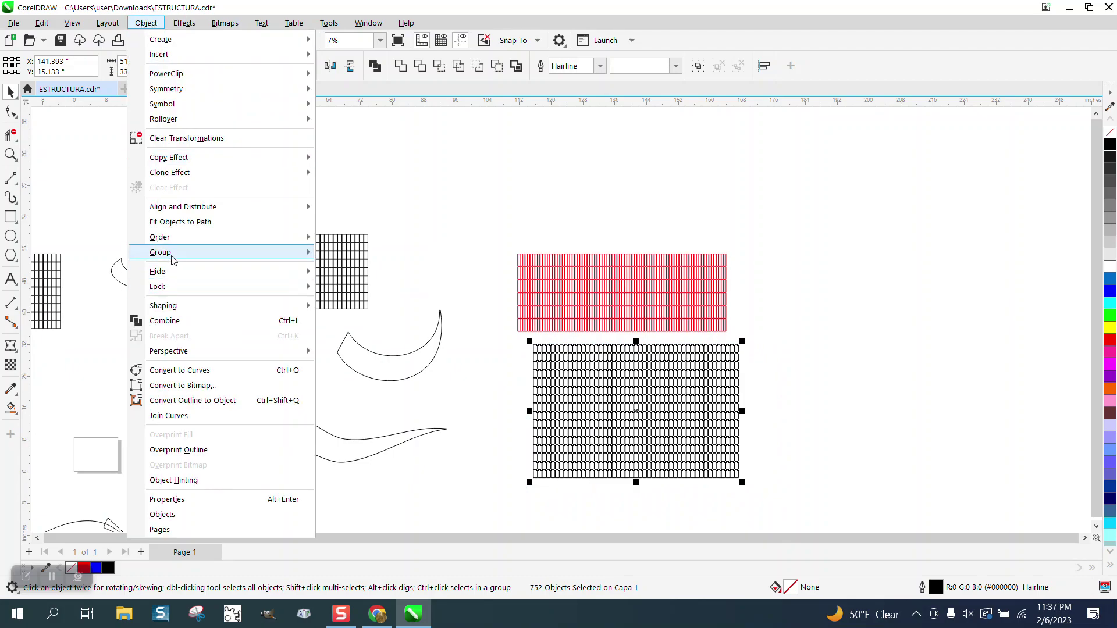
pyautogui.moveTo(173, 260)
pyautogui.click(348, 252)
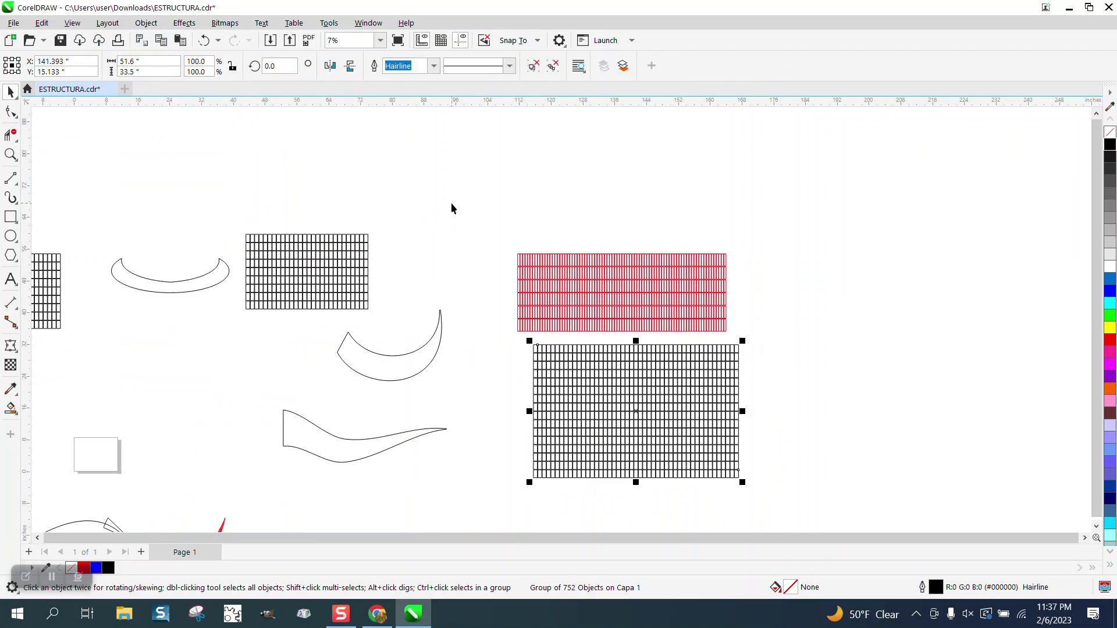
pyautogui.scroll(-1, 451, 208)
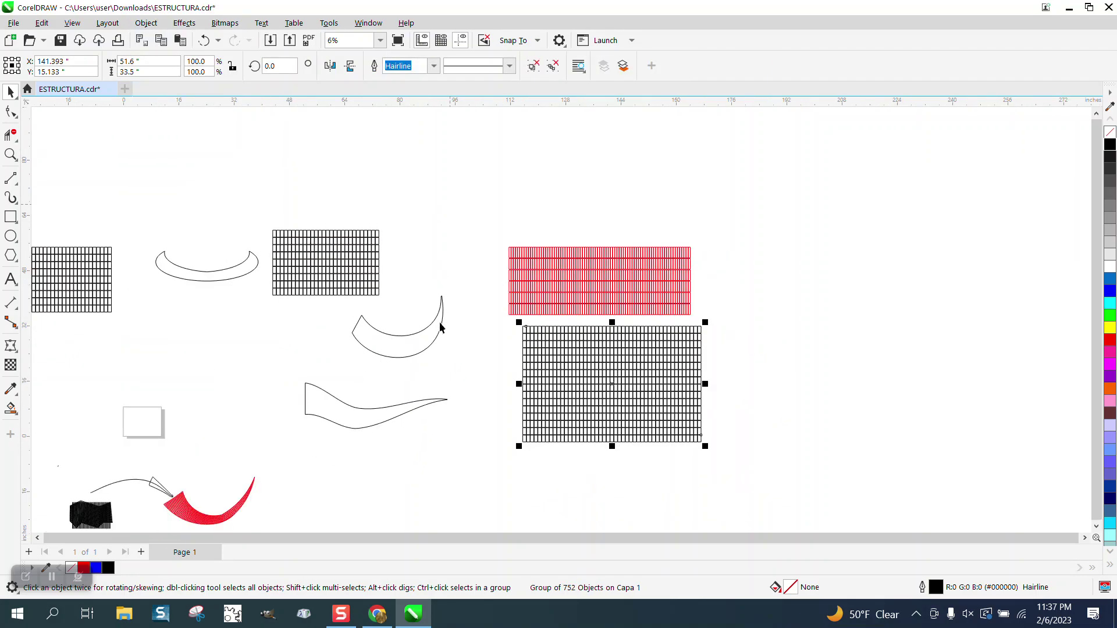
# Put the crescent right of the red grid, the black grid upper right, and the red grid in the middle.
pyautogui.click(412, 357)
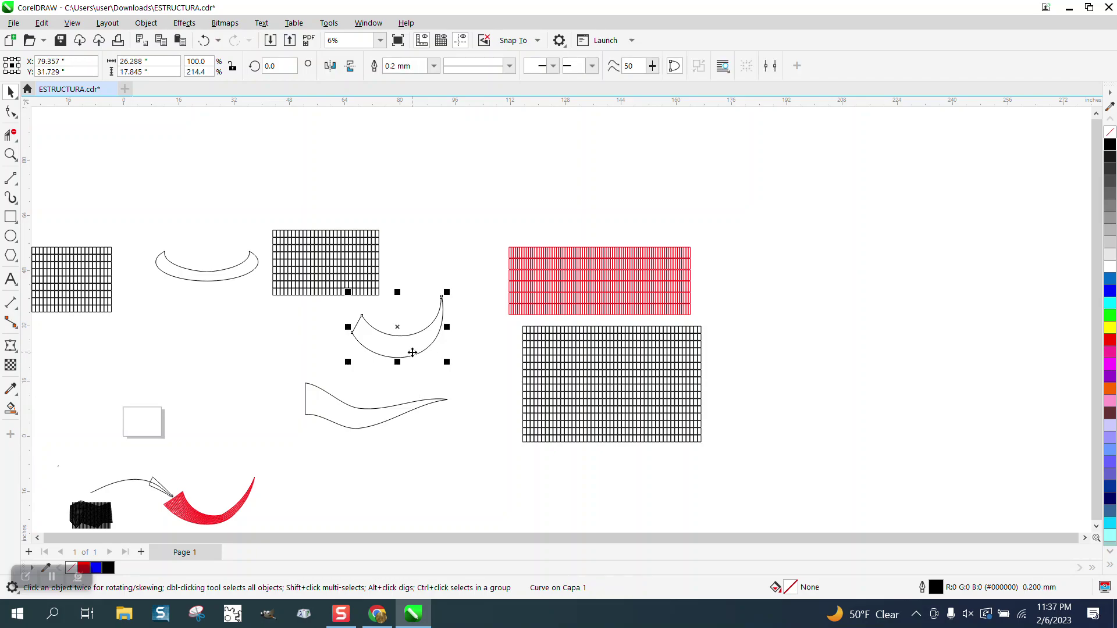
pyautogui.moveTo(413, 350); pyautogui.dragTo(785, 380)
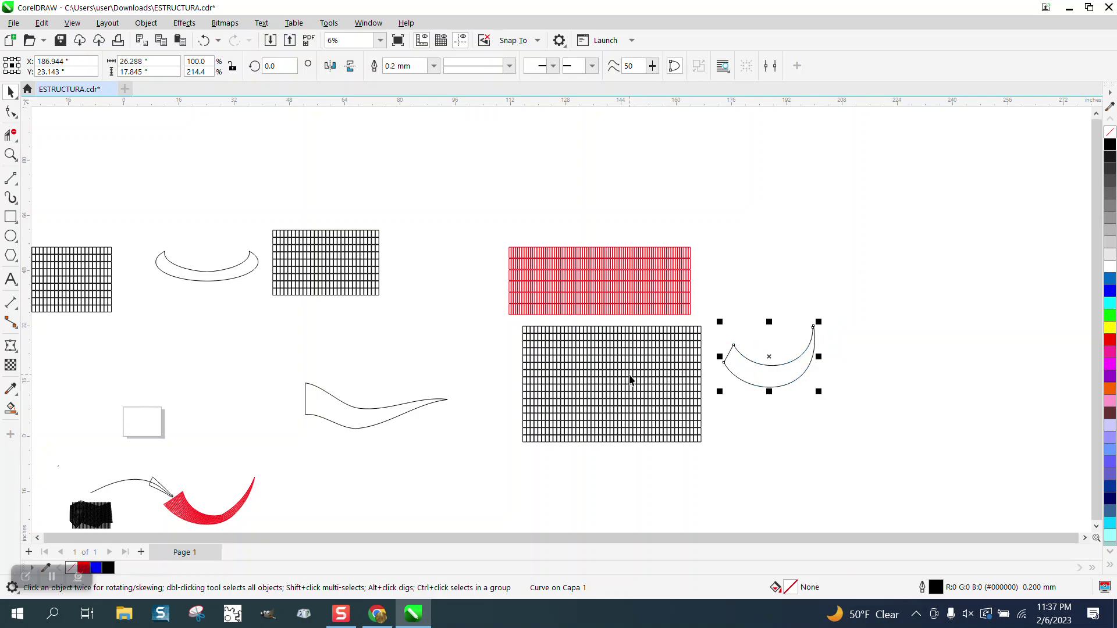
pyautogui.moveTo(622, 370); pyautogui.dragTo(876, 188)
pyautogui.moveTo(648, 277); pyautogui.dragTo(649, 355)
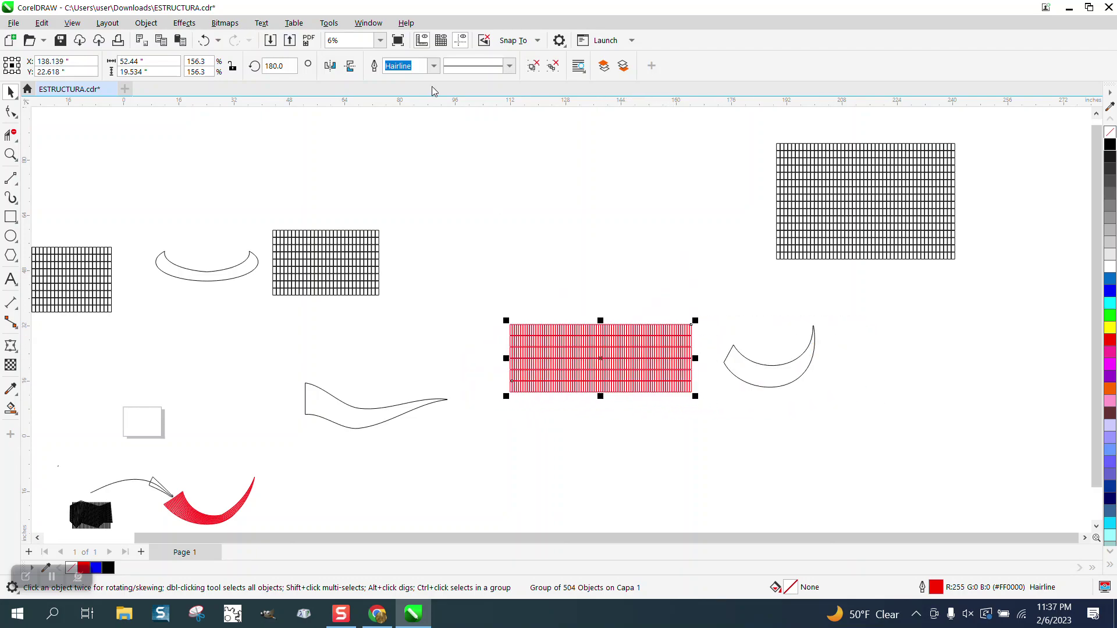
# Try an Envelope 'Create From' using the crescent on the red grid, then undo it.
pyautogui.click(184, 23)
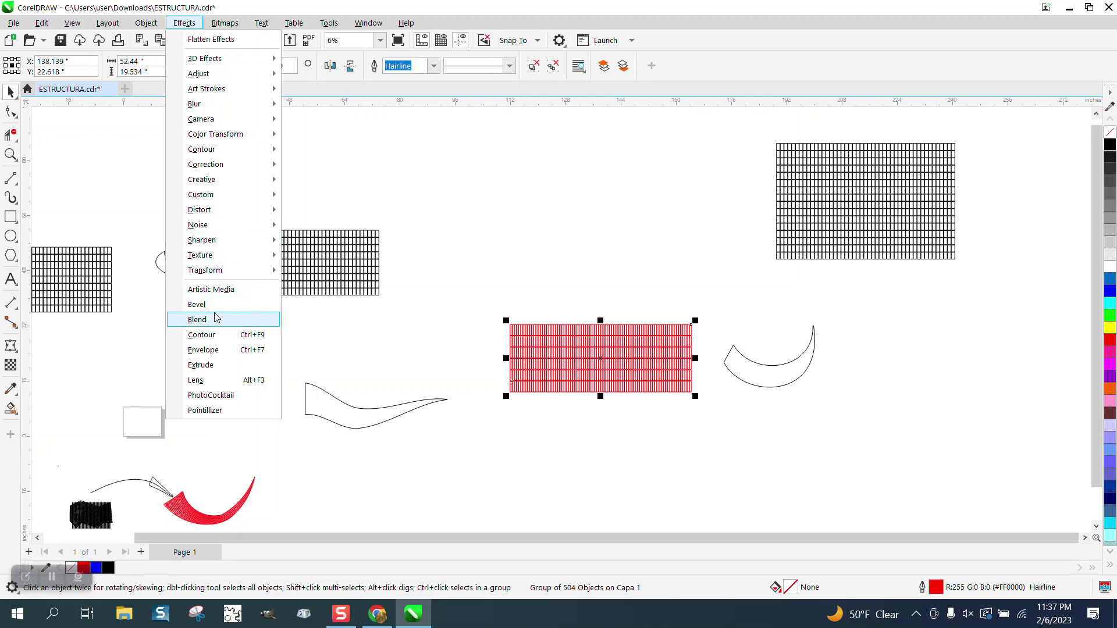
pyautogui.click(212, 351)
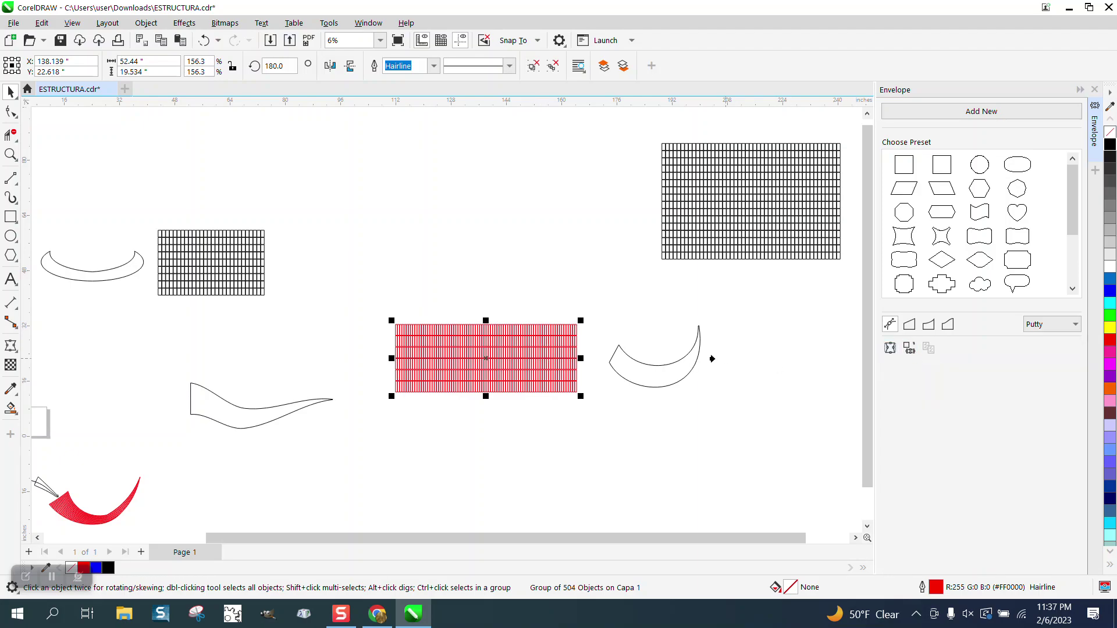
pyautogui.click(647, 372)
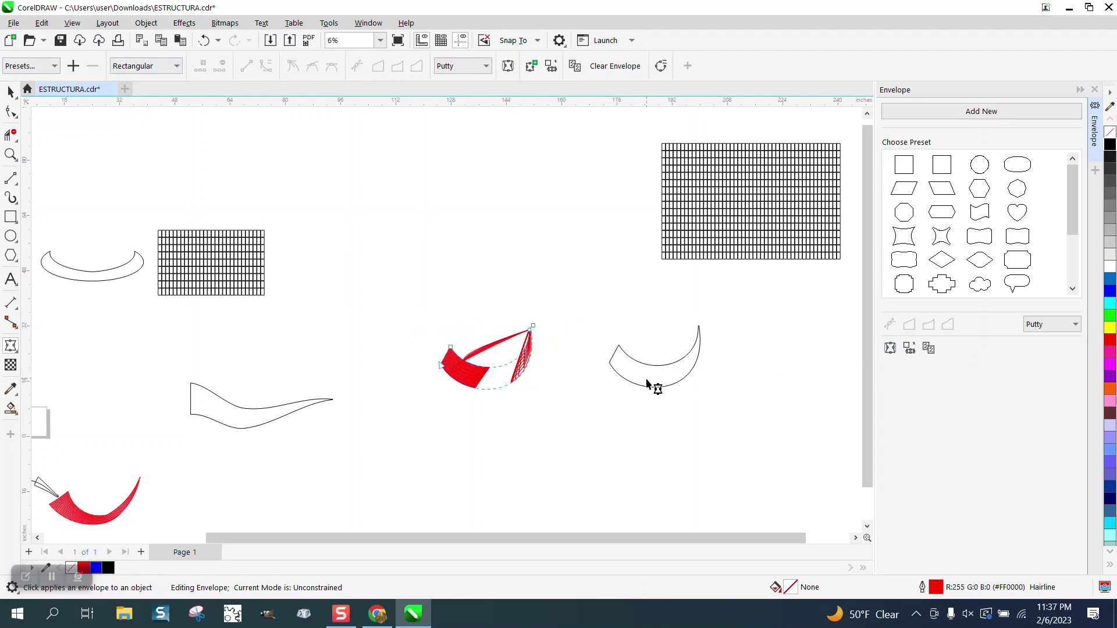
pyautogui.click(204, 41)
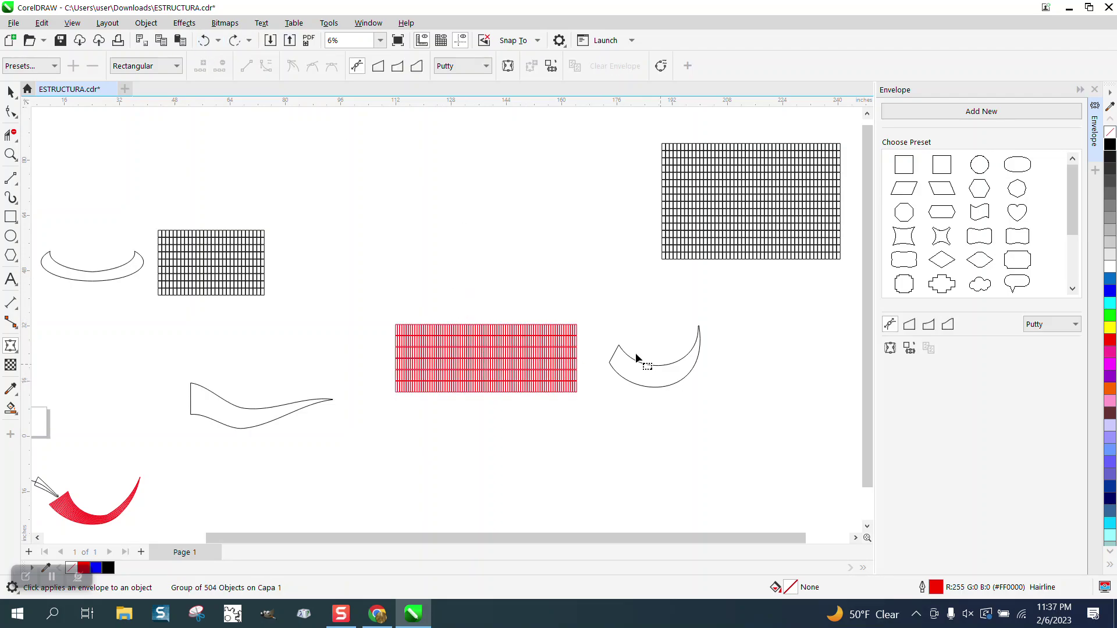
# Delete the crescent outline, shift the red grid left, and place the wave curve below it.
pyautogui.click(14, 93)
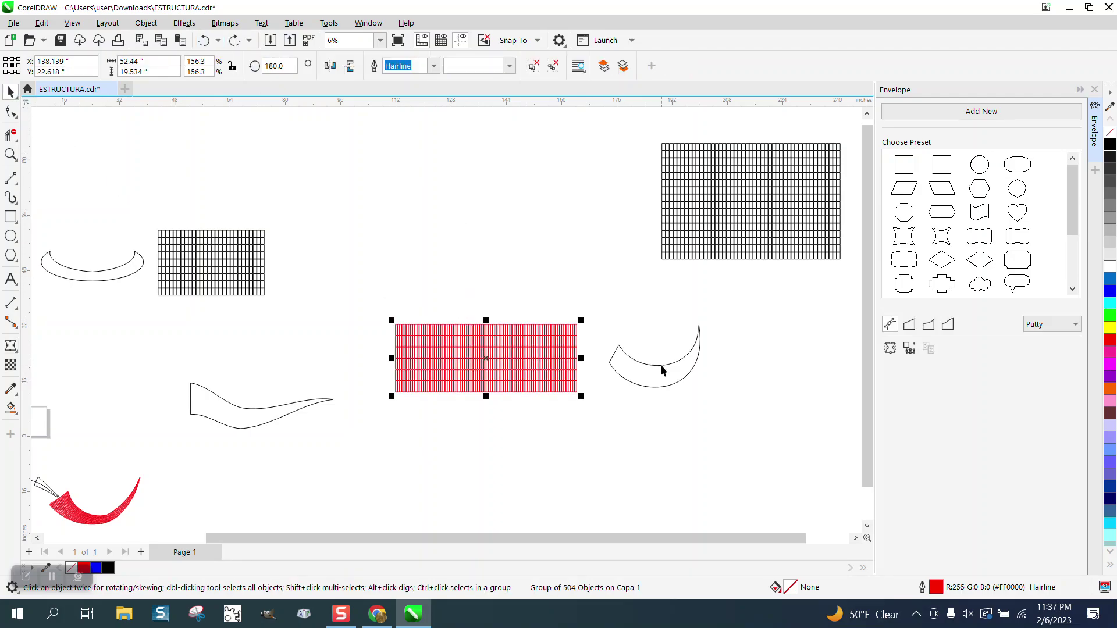
pyautogui.click(661, 368)
pyautogui.press('Delete')
pyautogui.moveTo(495, 362); pyautogui.dragTo(429, 357)
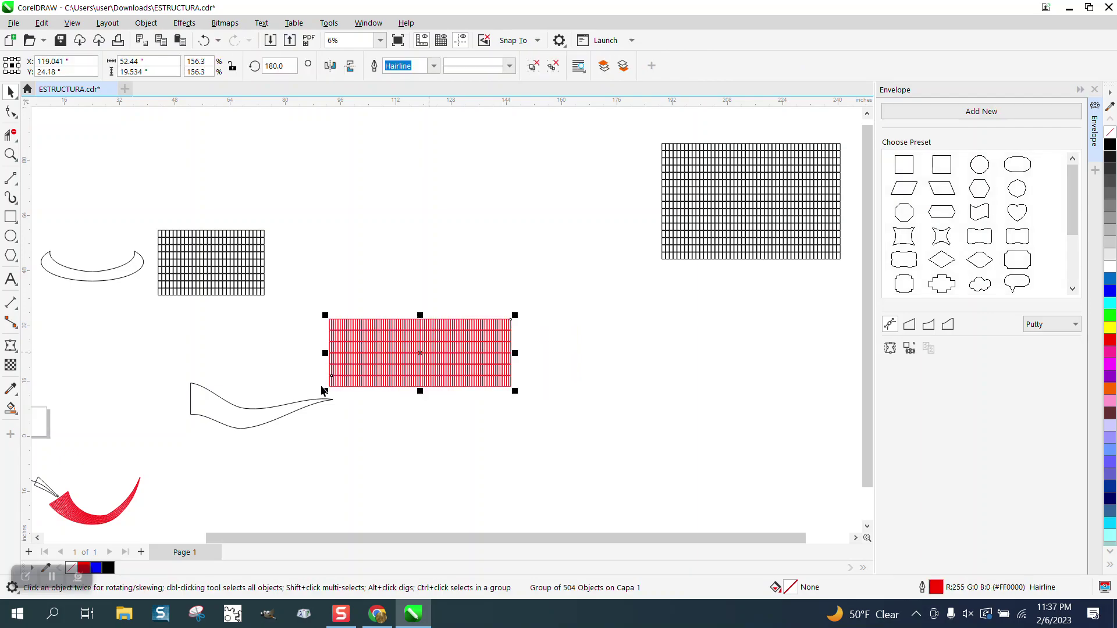
pyautogui.moveTo(287, 407); pyautogui.dragTo(466, 413)
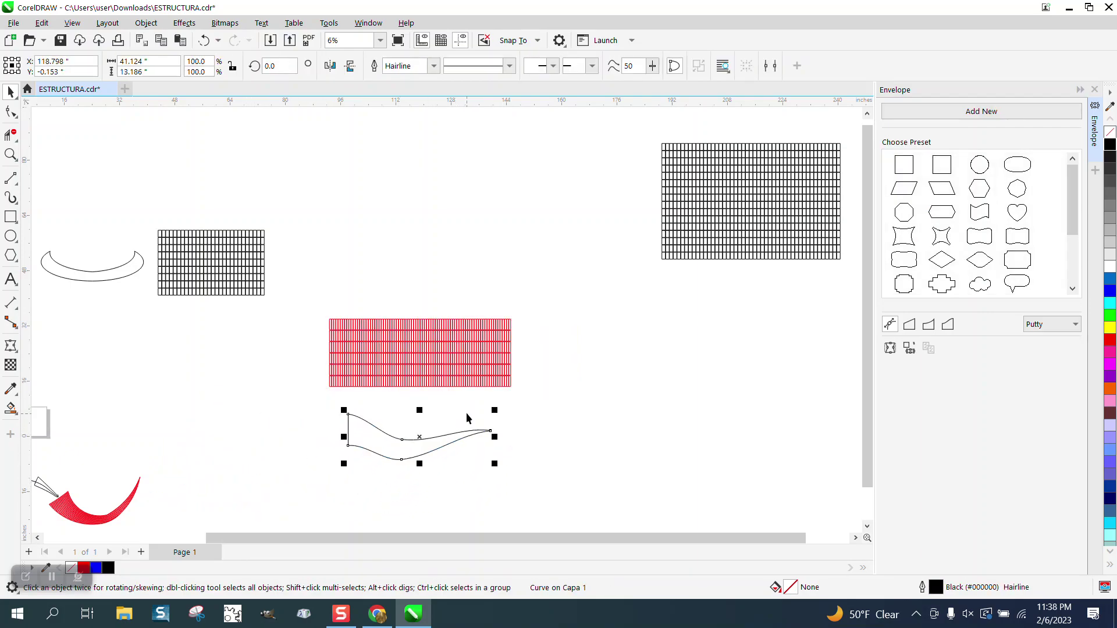
# Envelope the red grid from the wave curve and zoom in to inspect its thin tail.
pyautogui.click(450, 351)
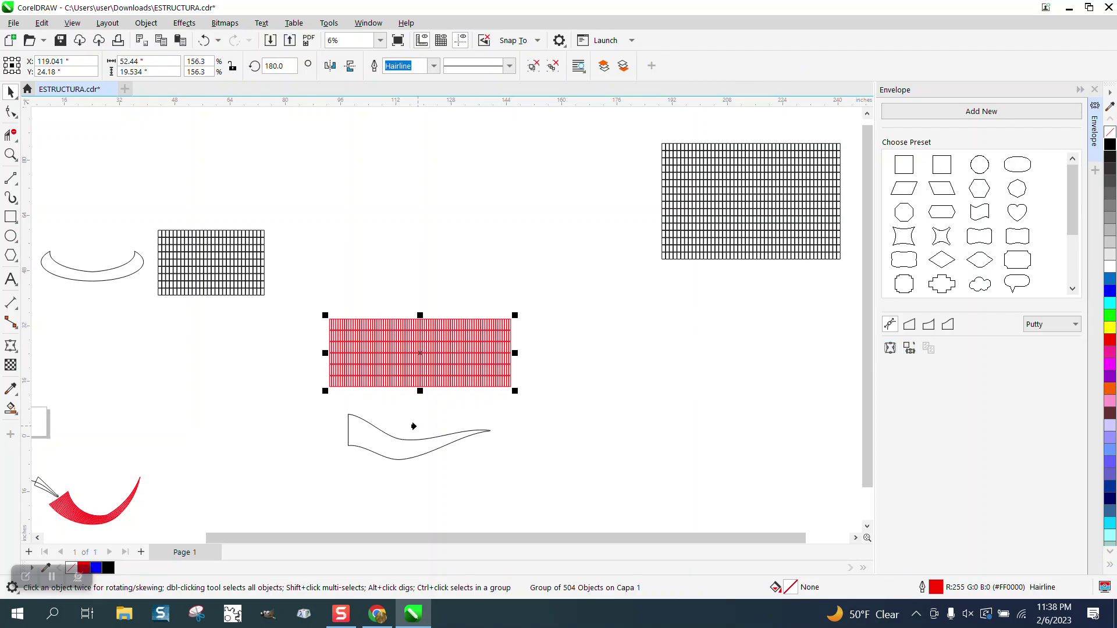
pyautogui.click(11, 154)
pyautogui.moveTo(357, 363); pyautogui.dragTo(554, 396)
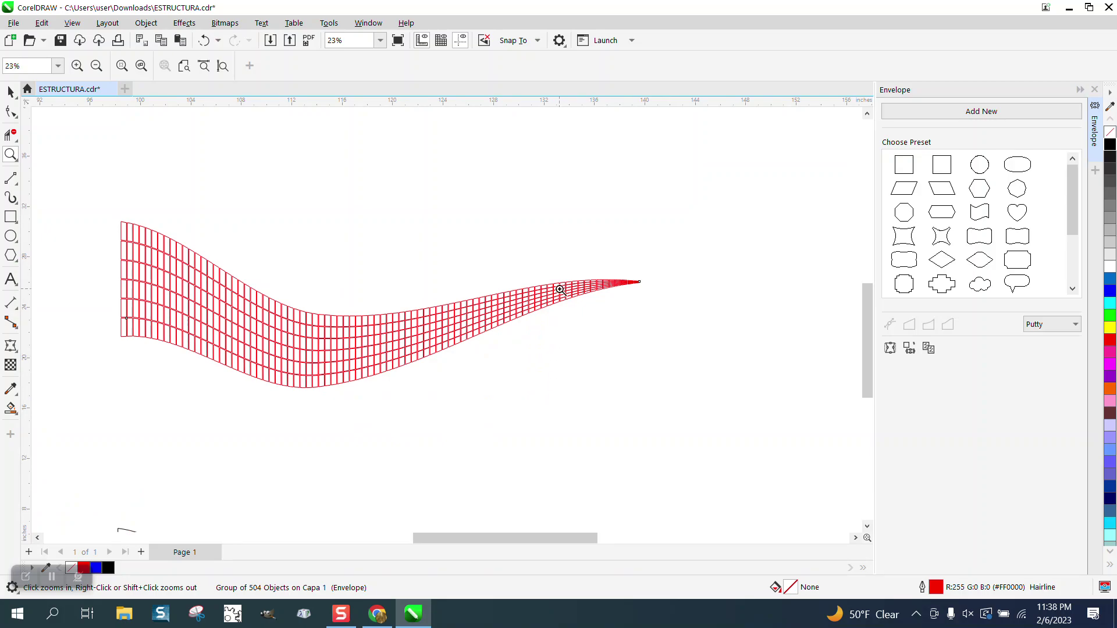
pyautogui.moveTo(710, 336); pyautogui.dragTo(710, 333)
pyautogui.click(660, 294)
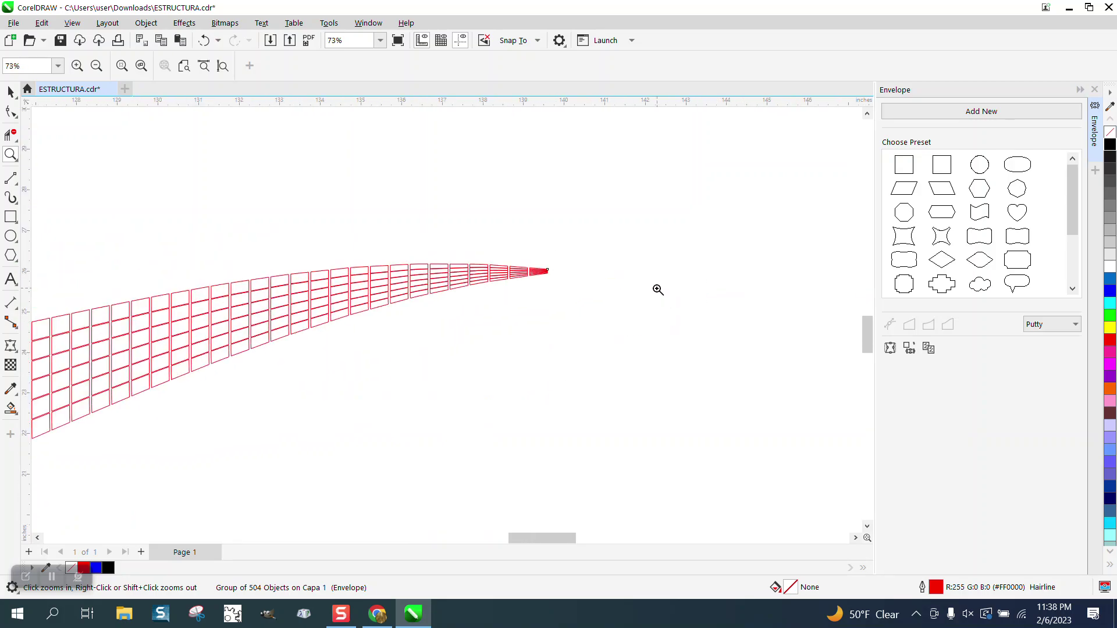
pyautogui.moveTo(143, 375); pyautogui.dragTo(336, 457)
pyautogui.rightClick(356, 370)
pyautogui.rightClick(354, 364)
pyautogui.rightClick(358, 356)
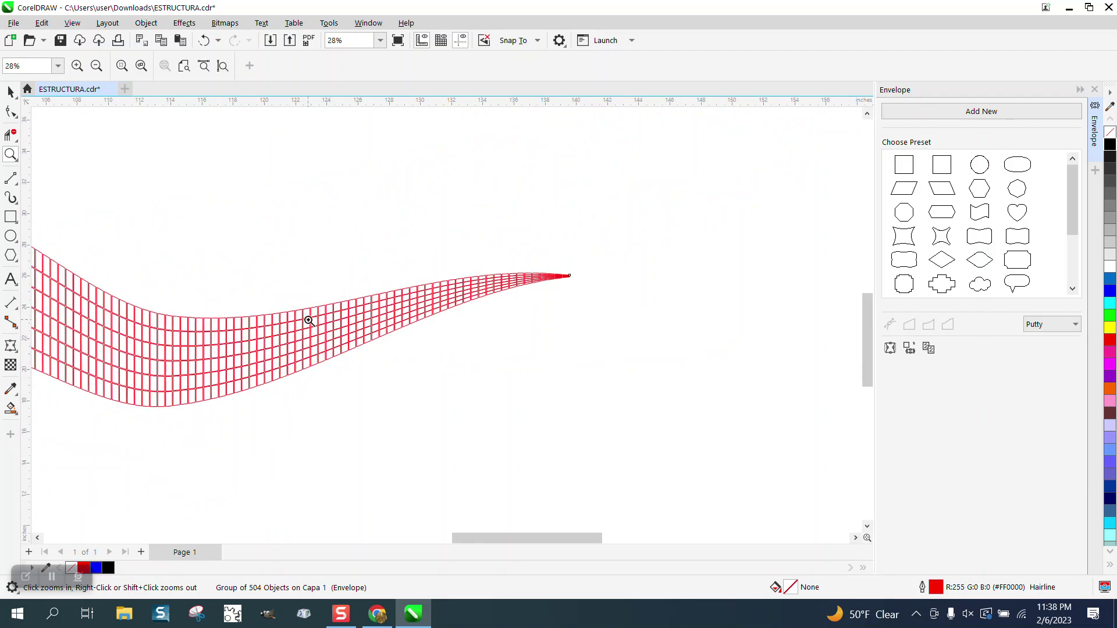
pyautogui.rightClick(353, 302)
# Zoom around the warped red grid and its wave outline to check the fit.
pyautogui.scroll(5, 427, 321)
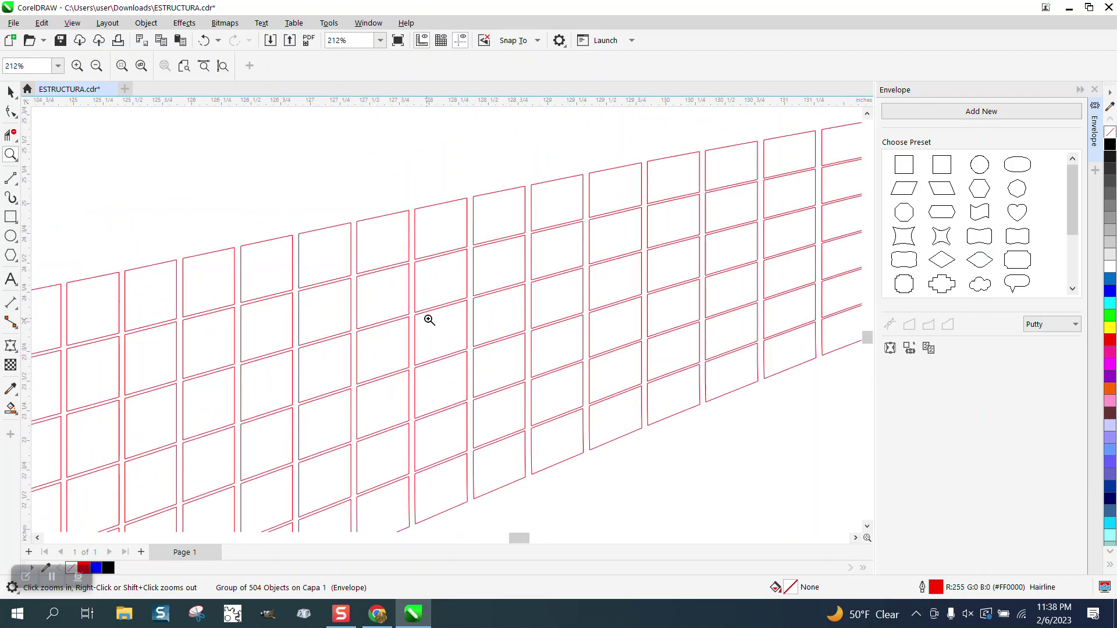
pyautogui.scroll(-8, 433, 320)
pyautogui.scroll(-2, 489, 308)
pyautogui.scroll(4, 221, 396)
pyautogui.moveTo(165, 330); pyautogui.dragTo(339, 415)
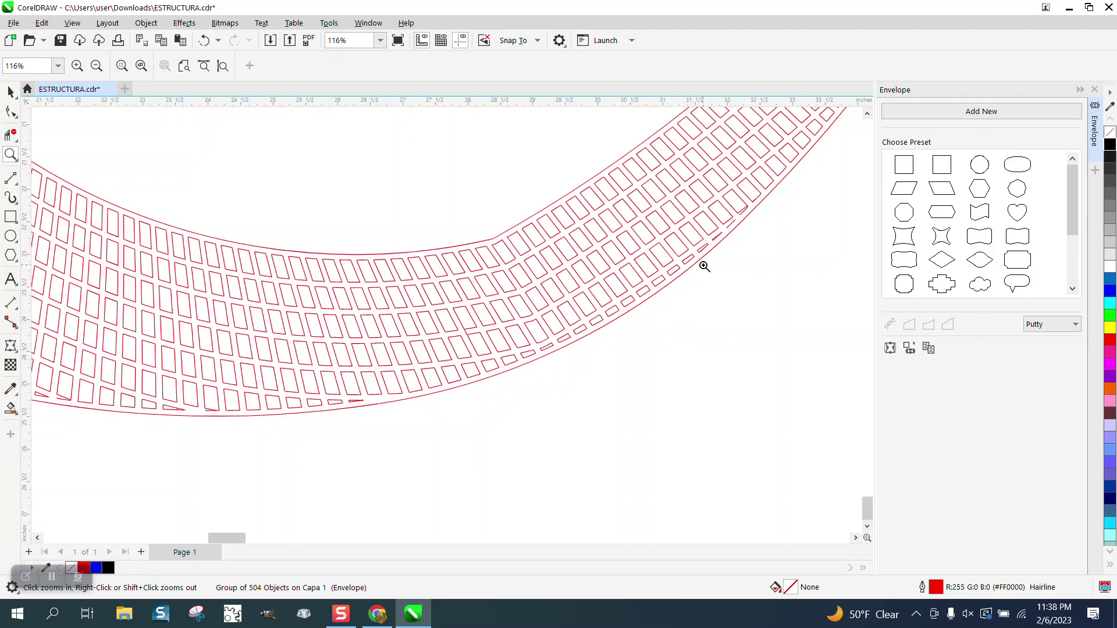
pyautogui.scroll(-4, 639, 232)
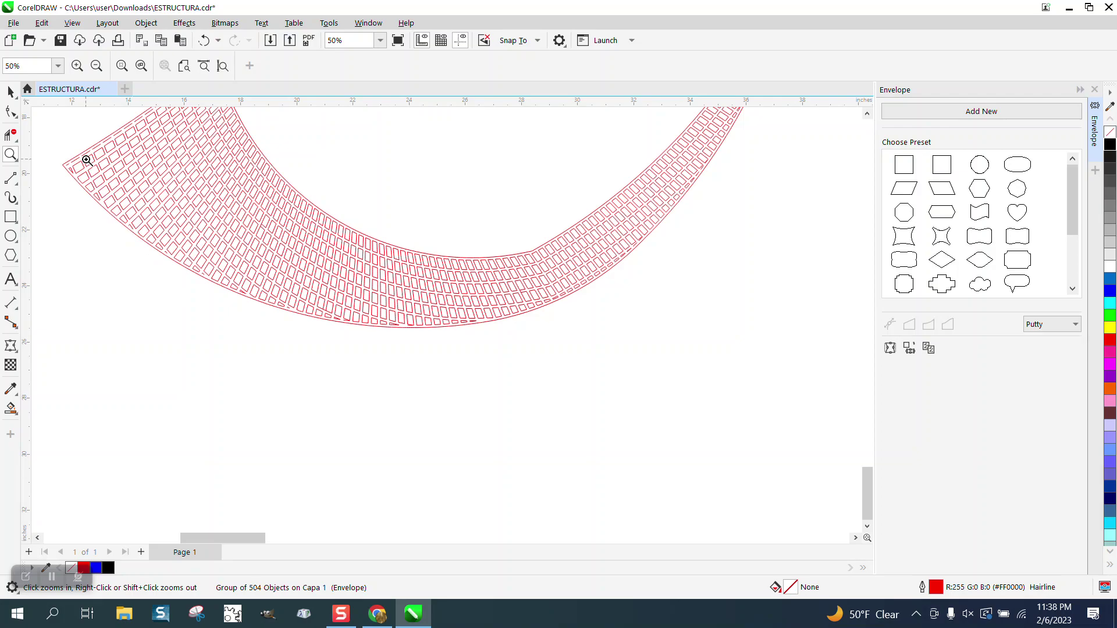
pyautogui.scroll(-3, 183, 282)
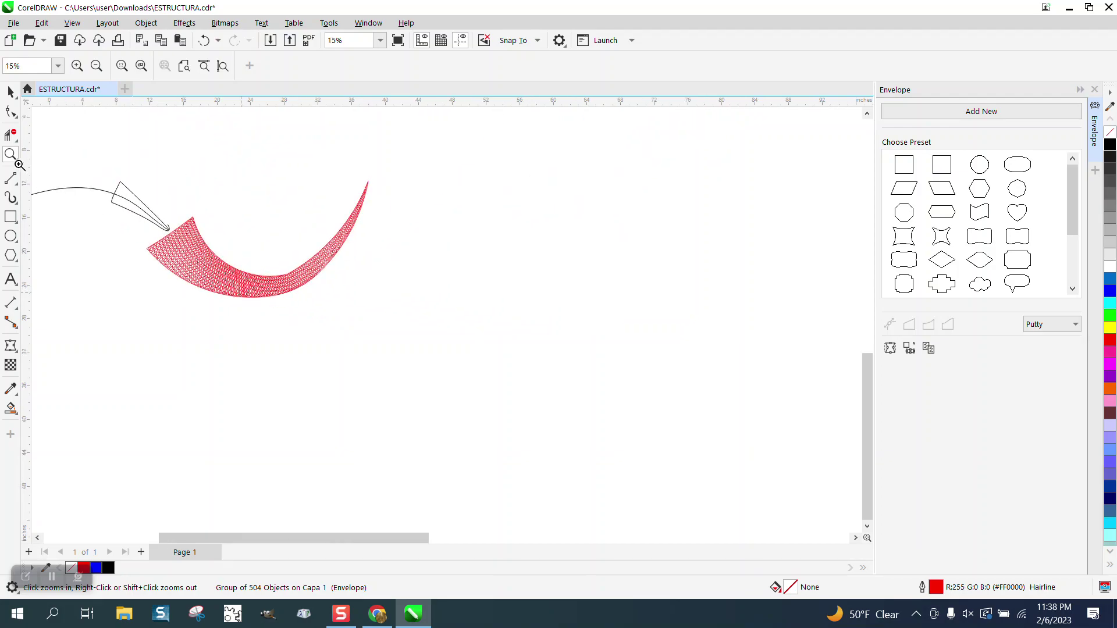
pyautogui.scroll(-2, 455, 304)
pyautogui.scroll(-1, 489, 277)
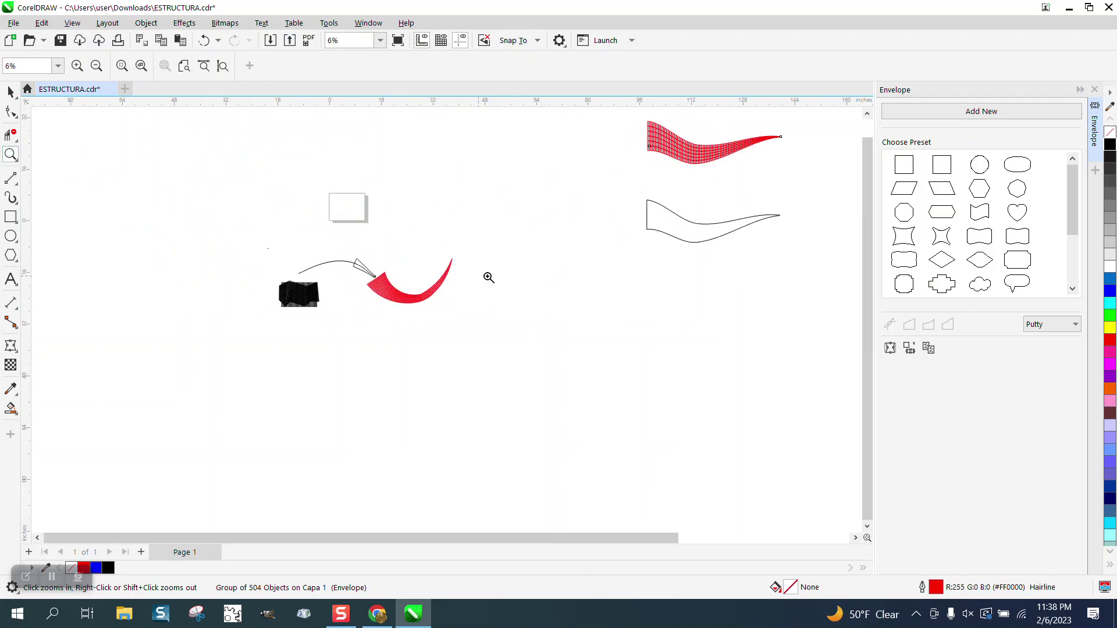
pyautogui.scroll(2, 571, 269)
pyautogui.scroll(-3, 568, 262)
pyautogui.moveTo(574, 167); pyautogui.dragTo(752, 308)
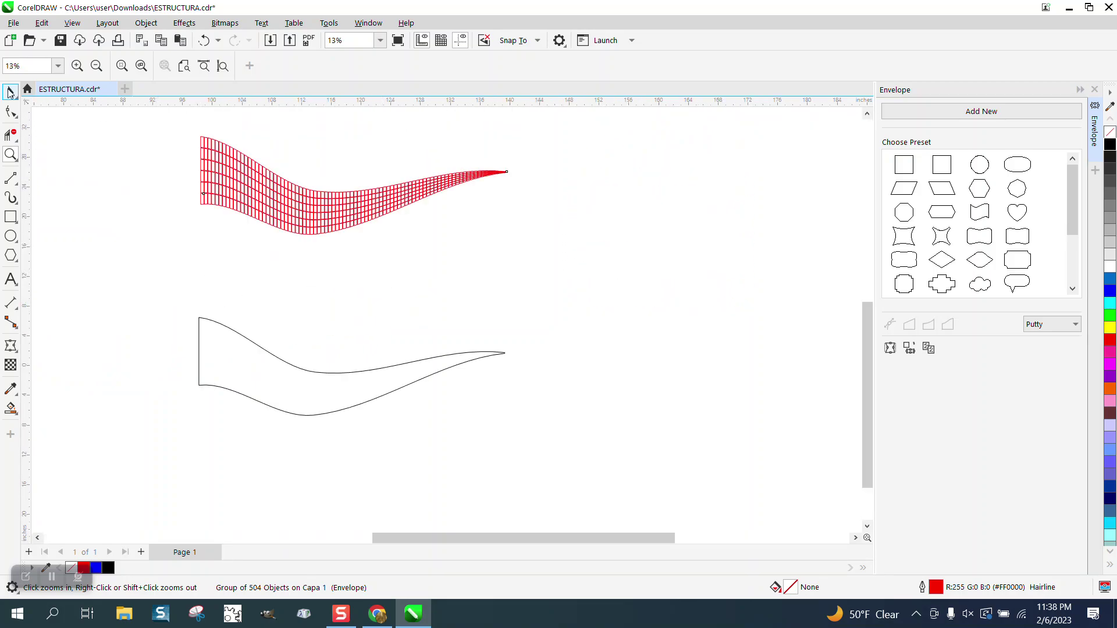
# Place the arc outline under the neighbouring grid and warp that grid into the arc shape.
pyautogui.click(10, 91)
pyautogui.scroll(-3, 499, 277)
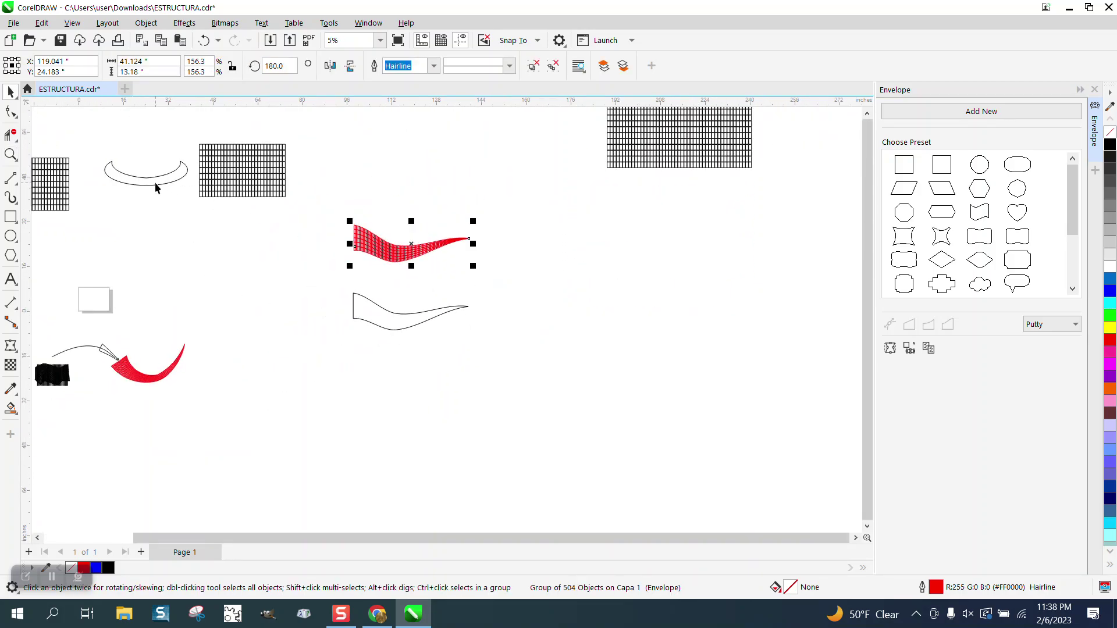
pyautogui.moveTo(154, 183); pyautogui.dragTo(247, 235)
pyautogui.click(253, 191)
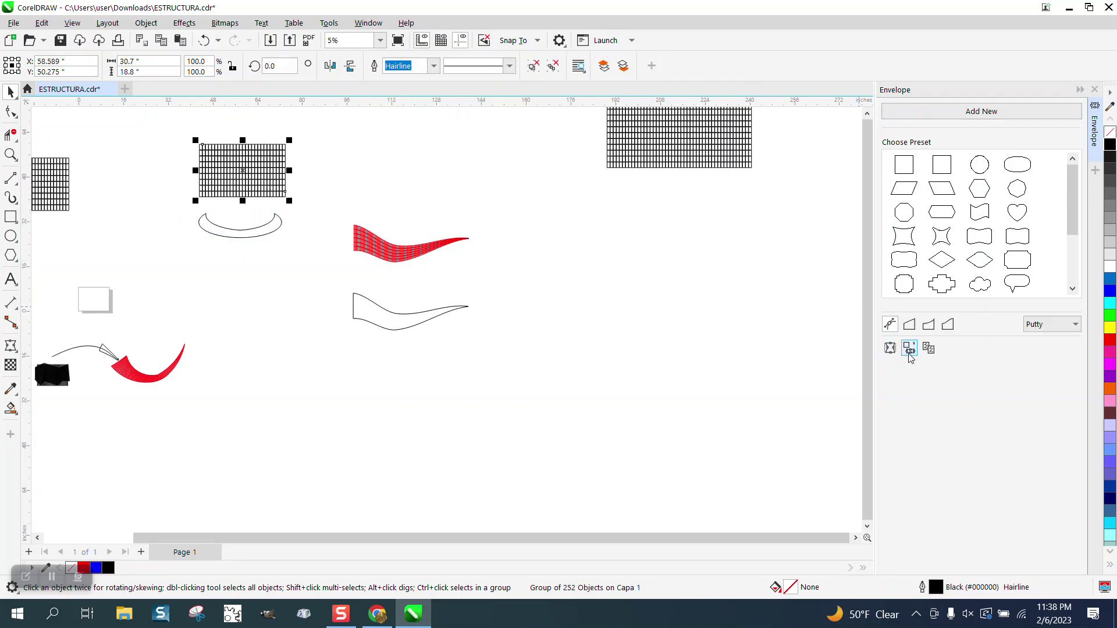
pyautogui.click(267, 235)
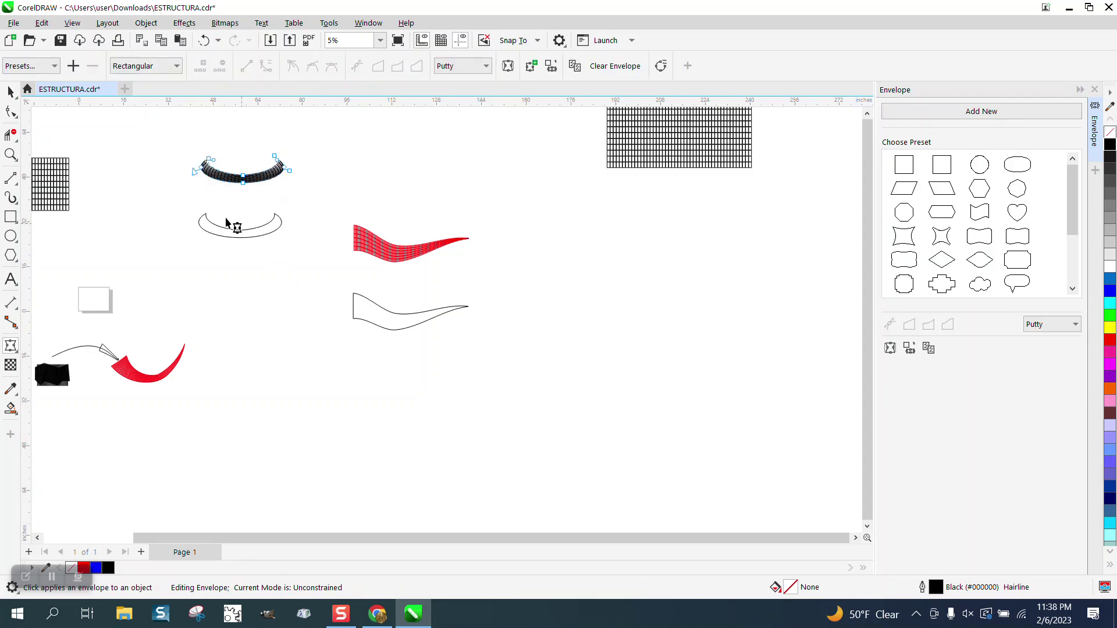
# Move the 252-object arc grid about 2 in right, to X 60.828 in.
pyautogui.click(10, 155)
pyautogui.moveTo(208, 172); pyautogui.dragTo(330, 191)
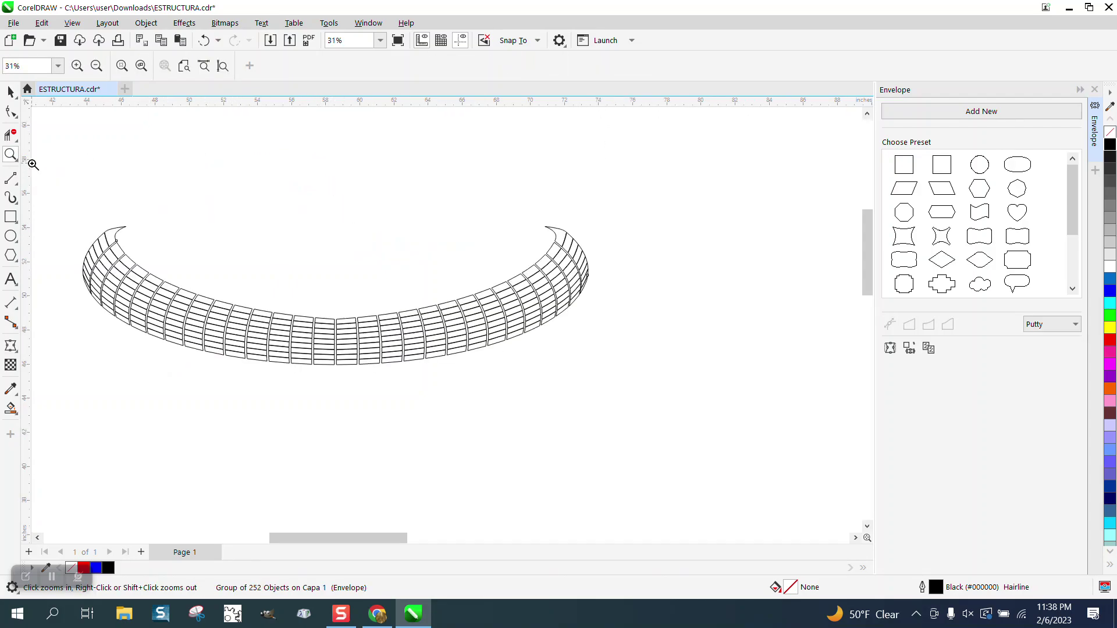
pyautogui.click(11, 91)
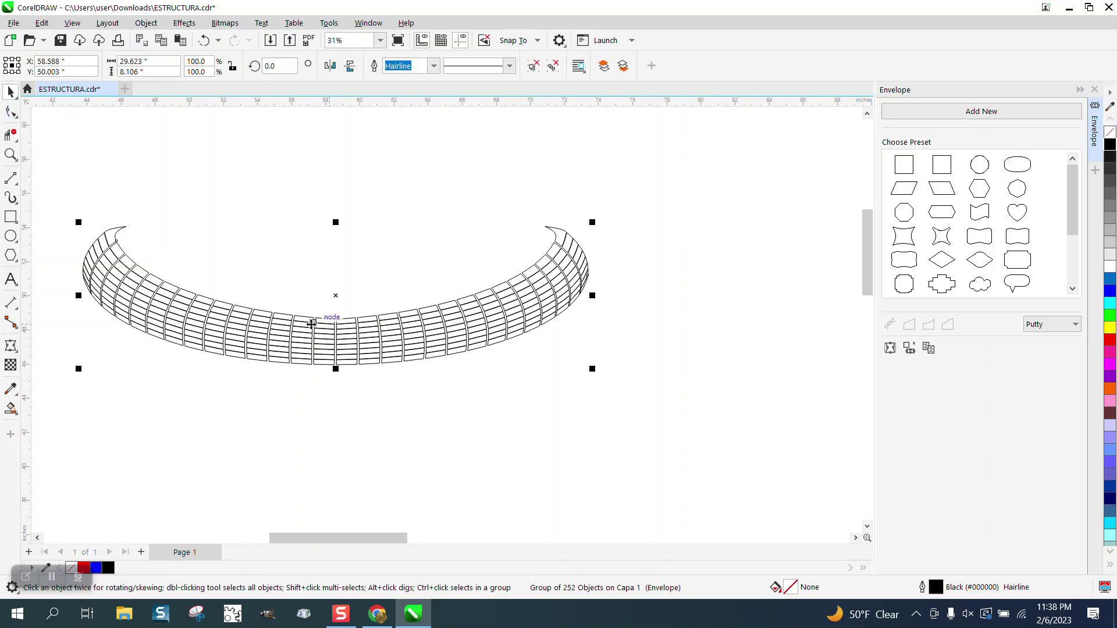
pyautogui.moveTo(359, 335); pyautogui.dragTo(387, 349)
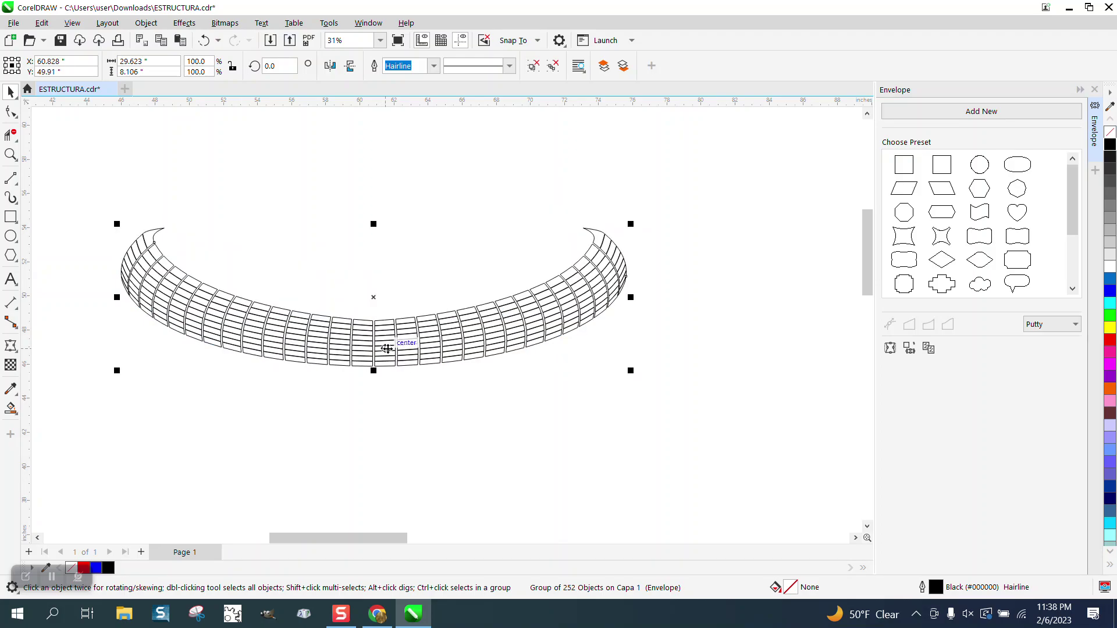
pyautogui.scroll(-8, 387, 350)
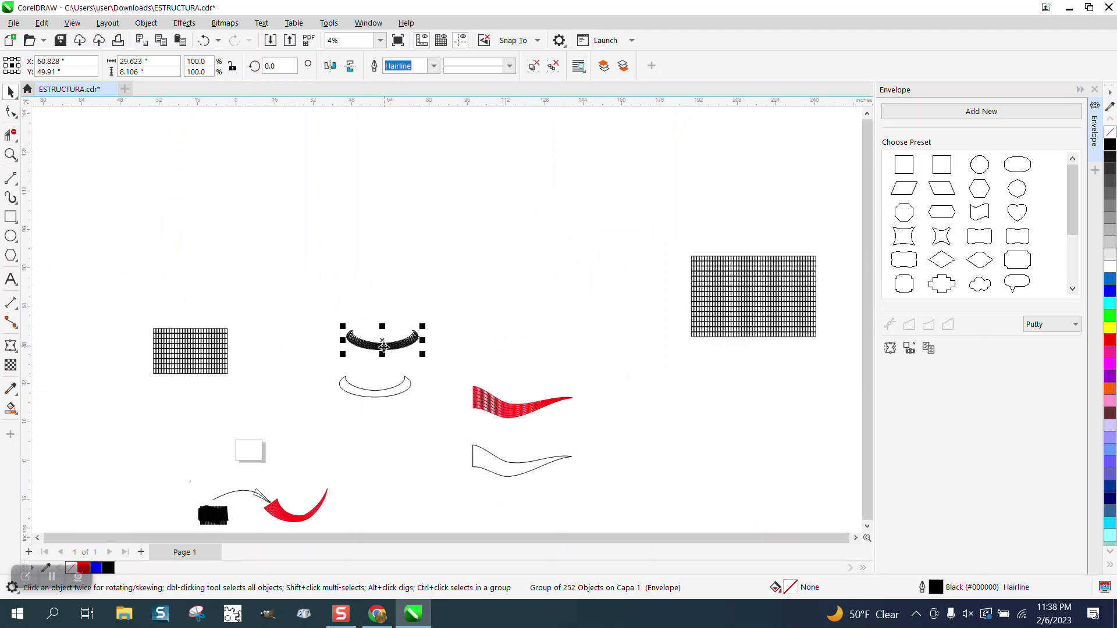
# Zoom in on the black folded grid and the red curve.
pyautogui.scroll(-1, 384, 348)
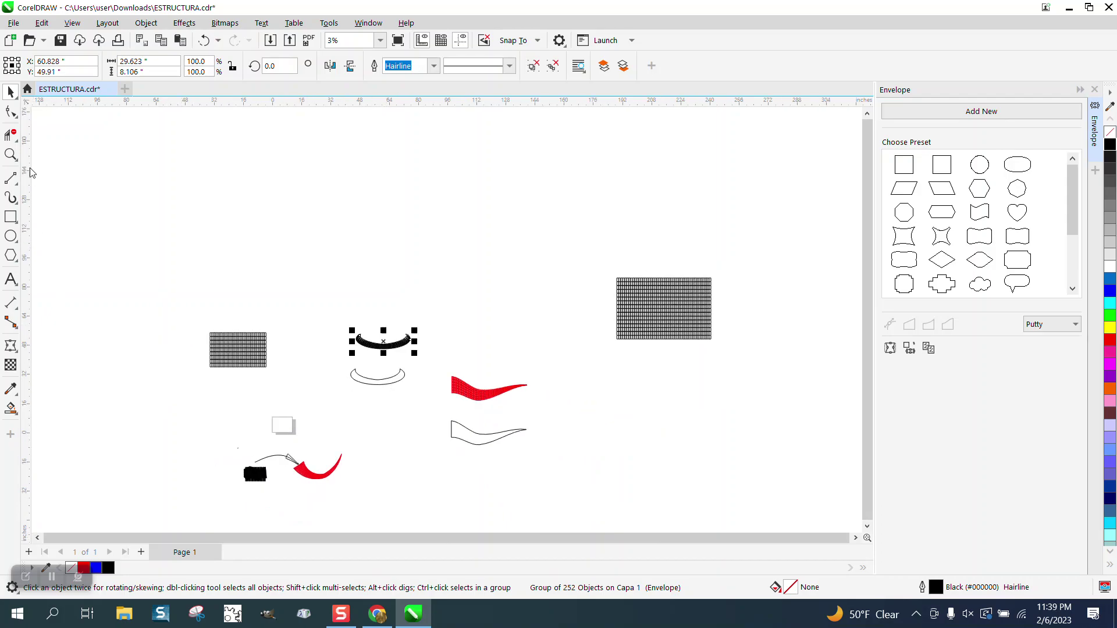
pyautogui.click(11, 154)
pyautogui.moveTo(239, 464); pyautogui.dragTo(315, 480)
pyautogui.rightClick(253, 377)
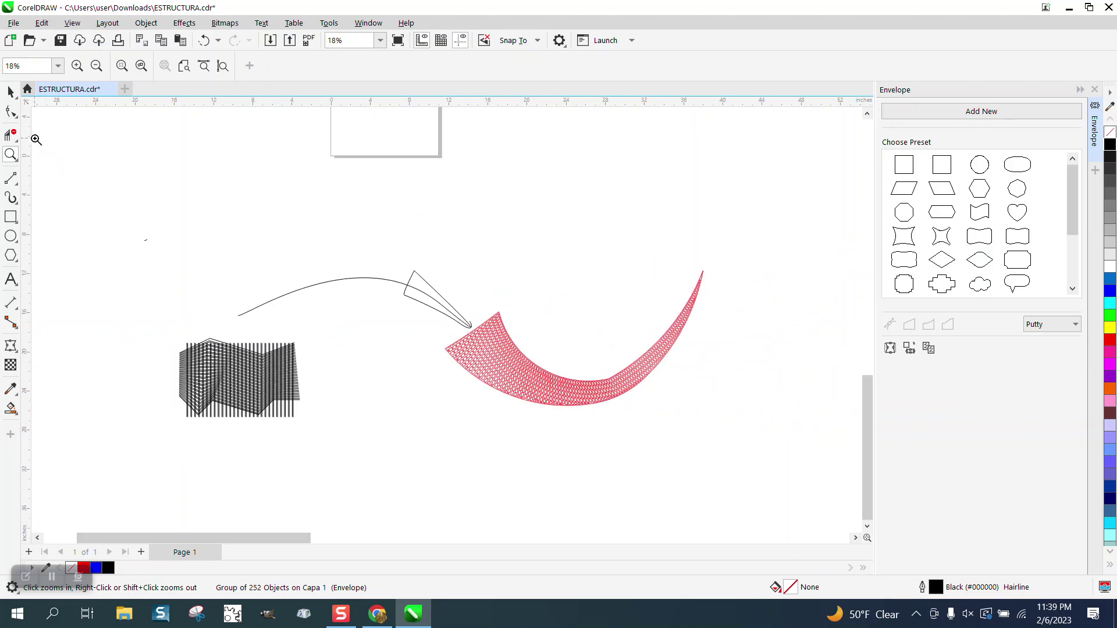
# Group the black grid's 100 pieces with Ctrl+G and move the arrow curve up and left.
pyautogui.click(10, 90)
pyautogui.click(283, 375)
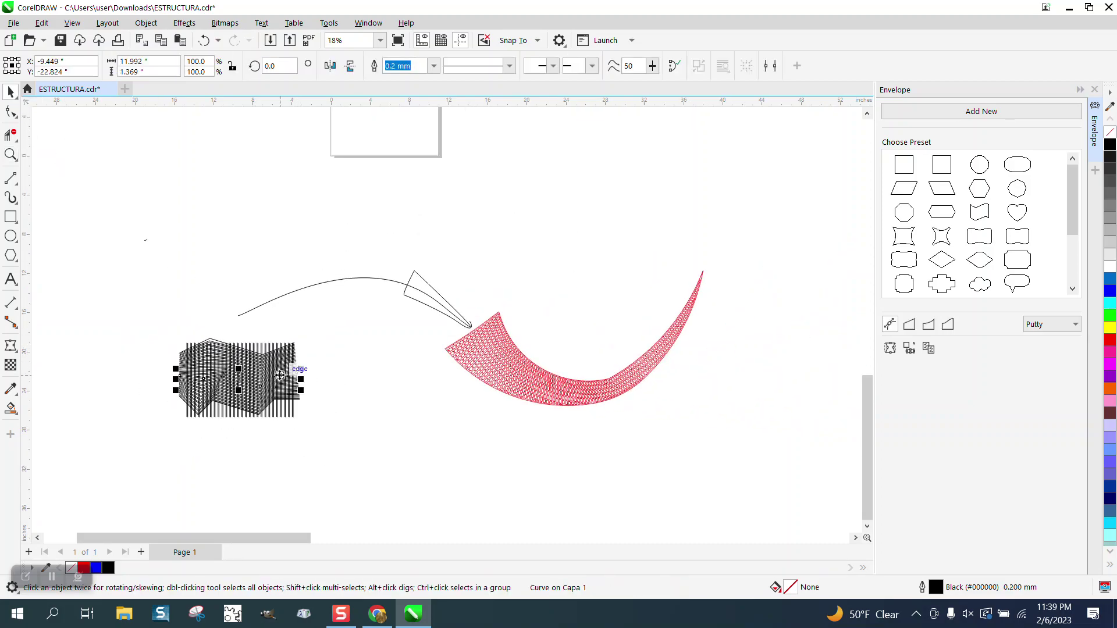
pyautogui.moveTo(177, 325); pyautogui.dragTo(380, 448)
pyautogui.hotkey('ctrl', 'g')
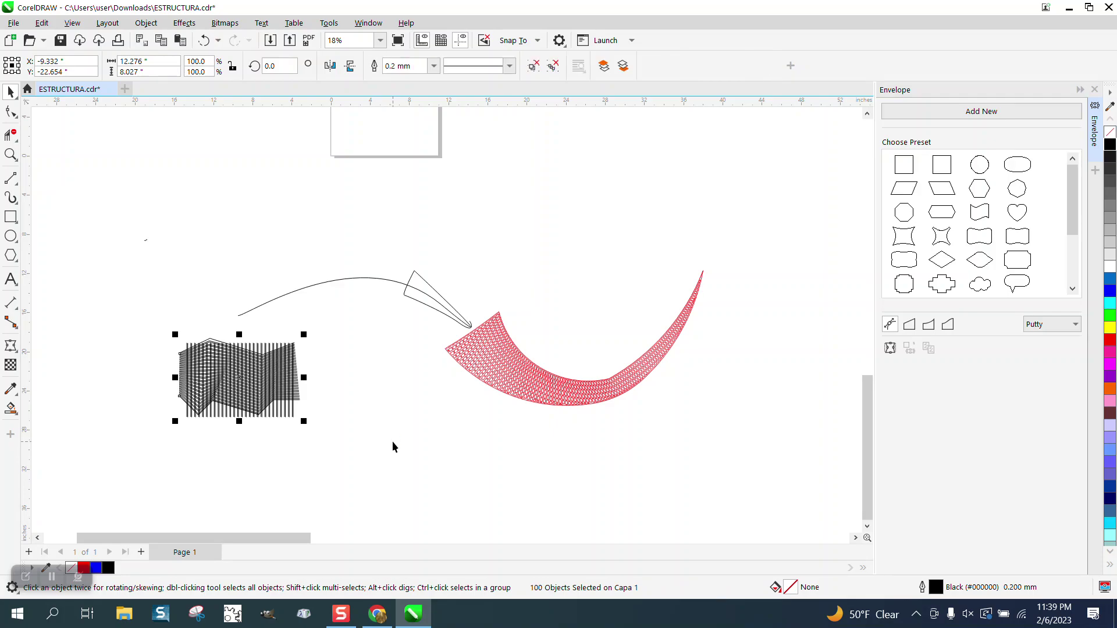
pyautogui.moveTo(434, 314); pyautogui.dragTo(324, 228)
pyautogui.click(486, 341)
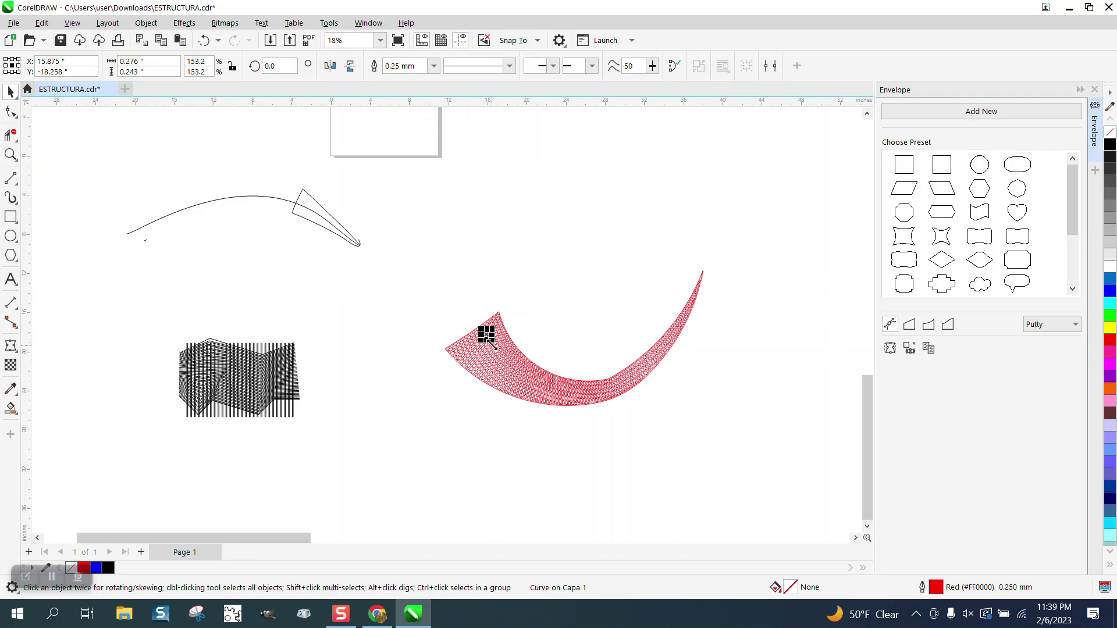
pyautogui.moveTo(403, 242); pyautogui.dragTo(782, 450)
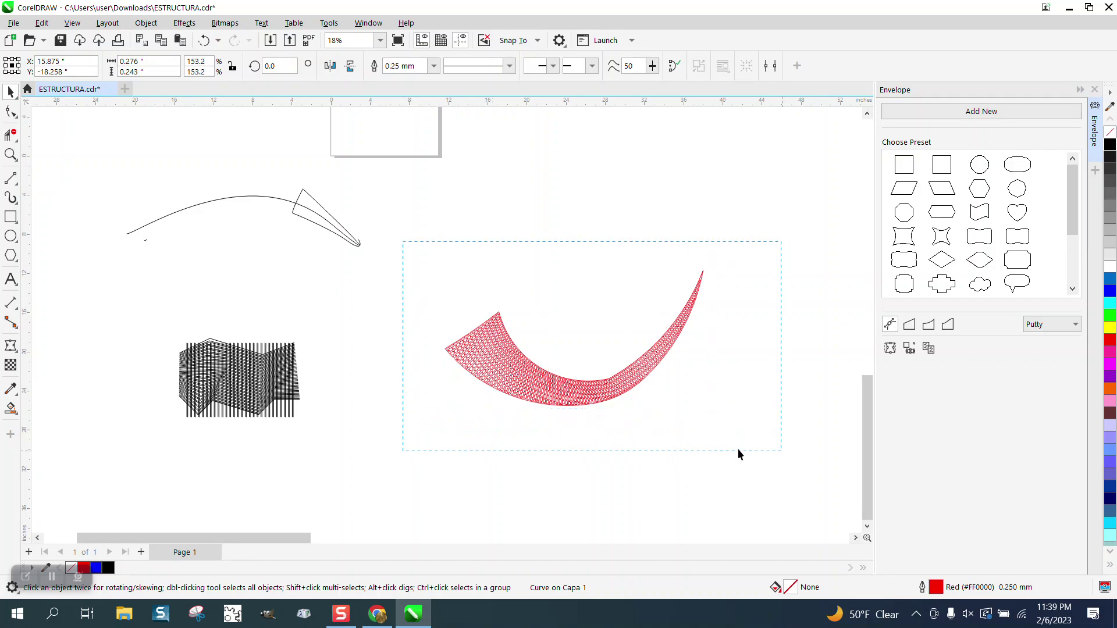
pyautogui.click(11, 154)
pyautogui.moveTo(444, 295); pyautogui.dragTo(521, 342)
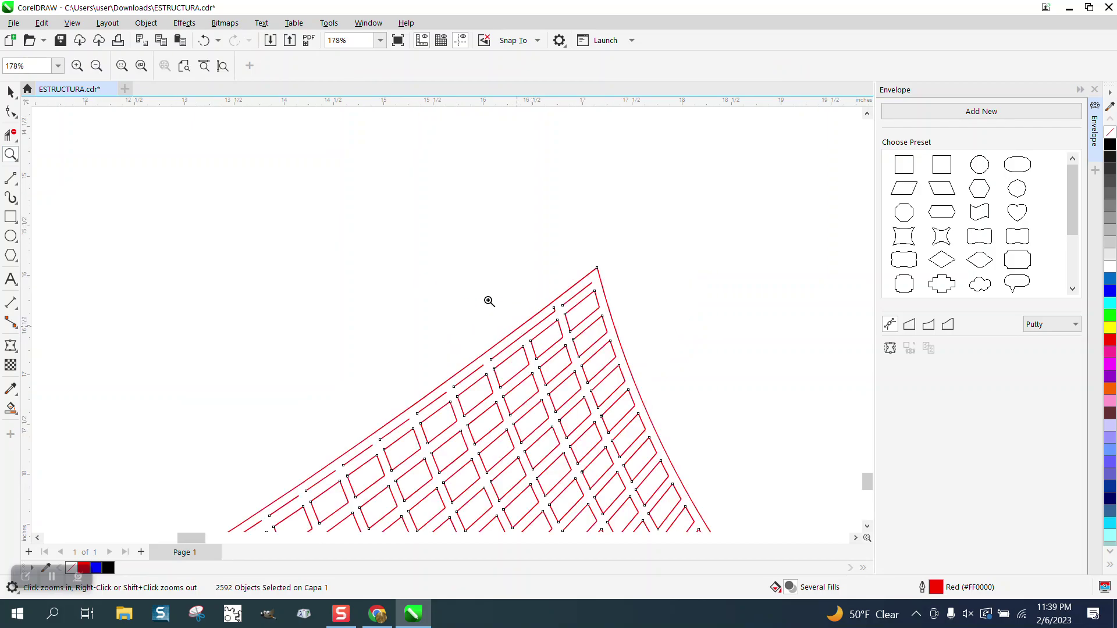
pyautogui.scroll(-5, 486, 294)
pyautogui.scroll(-2, 354, 264)
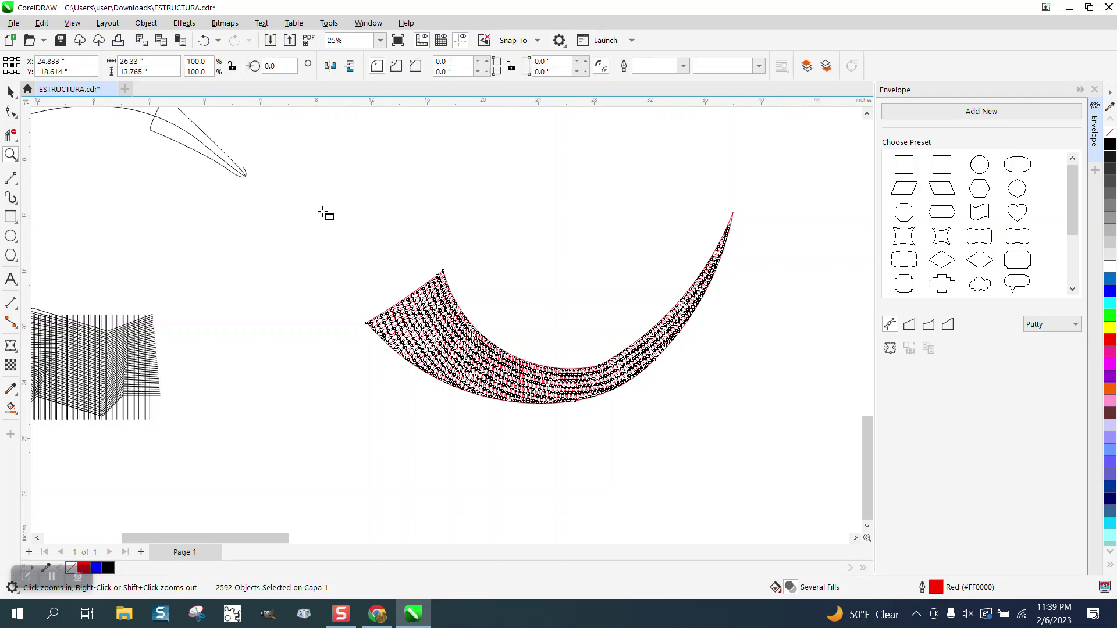
# Draw a rectangle around the red crescent grid, trying then undoing a Smart Fill inside it.
pyautogui.moveTo(322, 167)
pyautogui.mouseDown()
pyautogui.moveTo(392, 312)
pyautogui.moveTo(760, 444)
pyautogui.mouseUp()
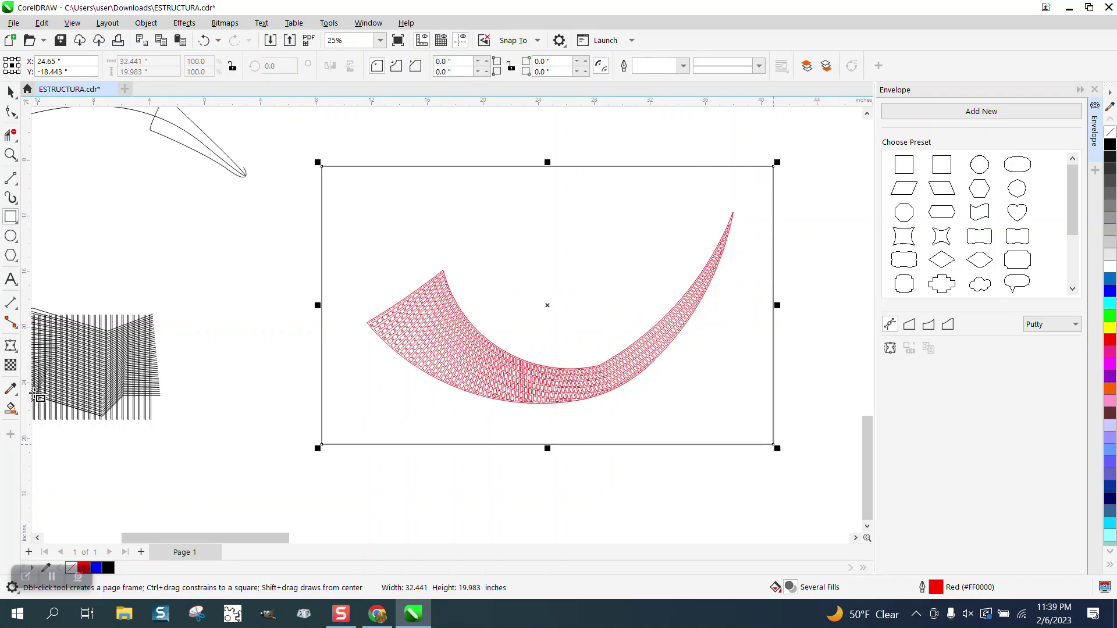
pyautogui.click(11, 408)
pyautogui.click(407, 253)
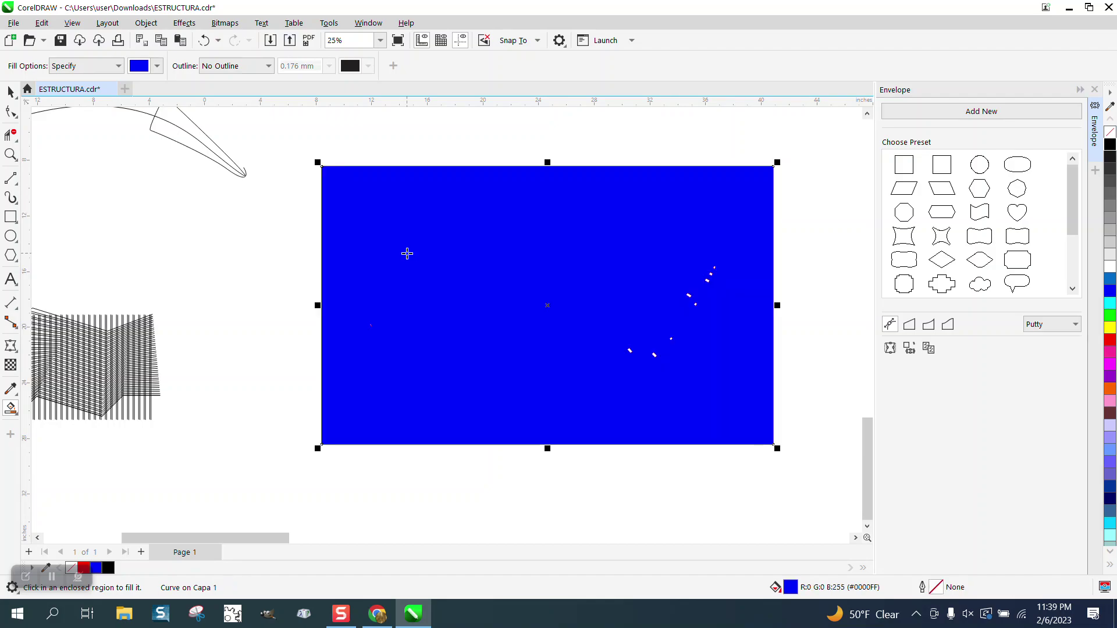
pyautogui.click(204, 40)
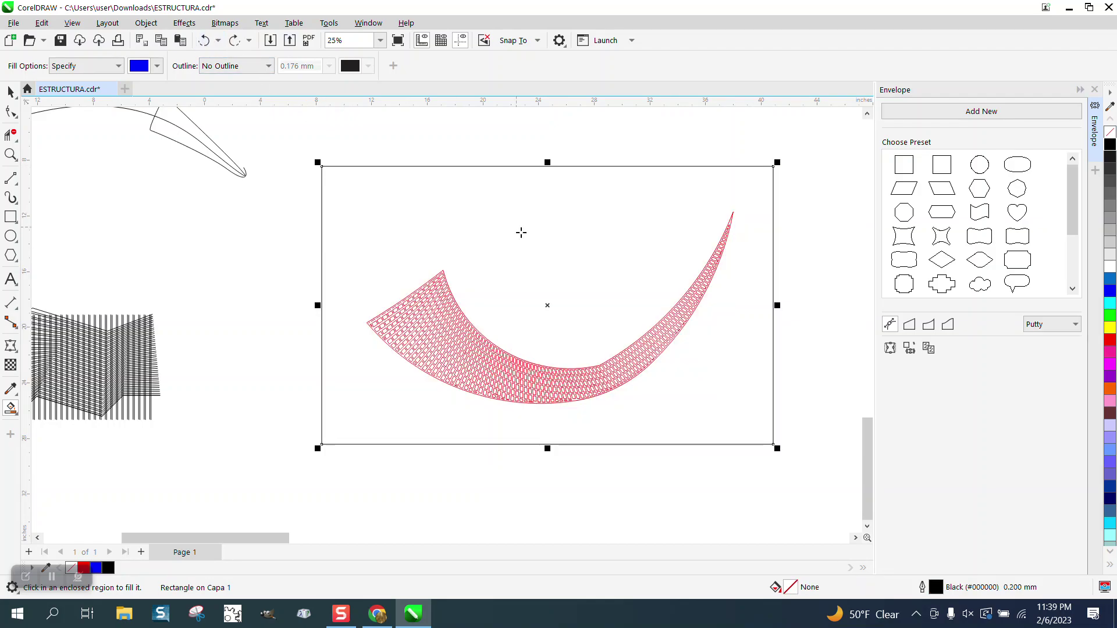
# Zoom in closely on the red mesh inside the frame.
pyautogui.scroll(-1, 457, 281)
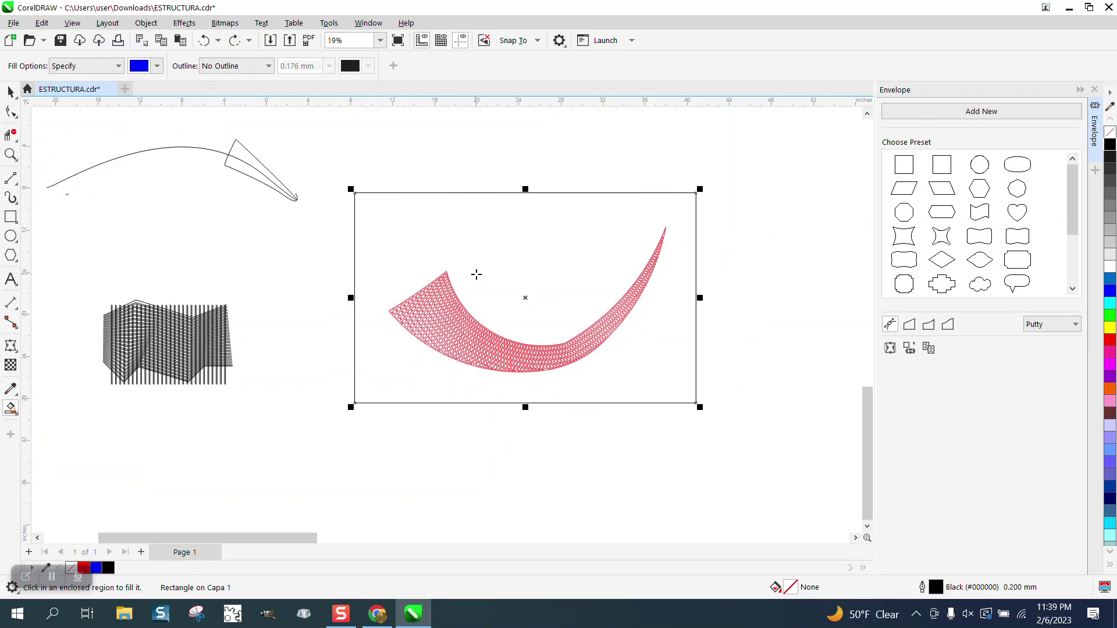
pyautogui.click(10, 154)
pyautogui.moveTo(577, 307); pyautogui.dragTo(635, 354)
pyautogui.scroll(-5, 582, 364)
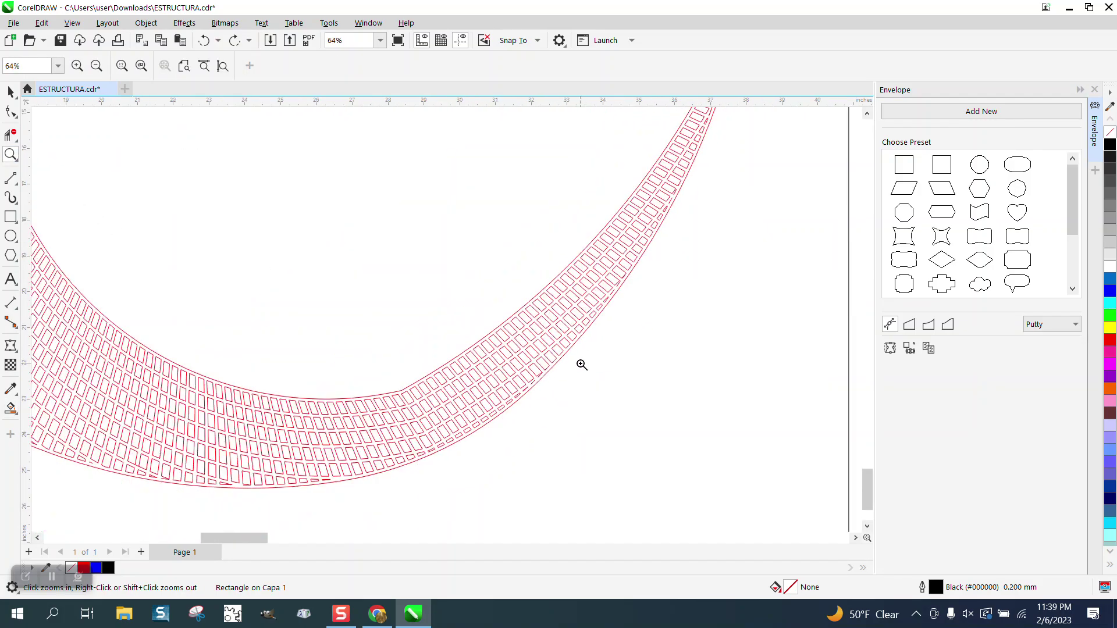
pyautogui.scroll(8, 656, 256)
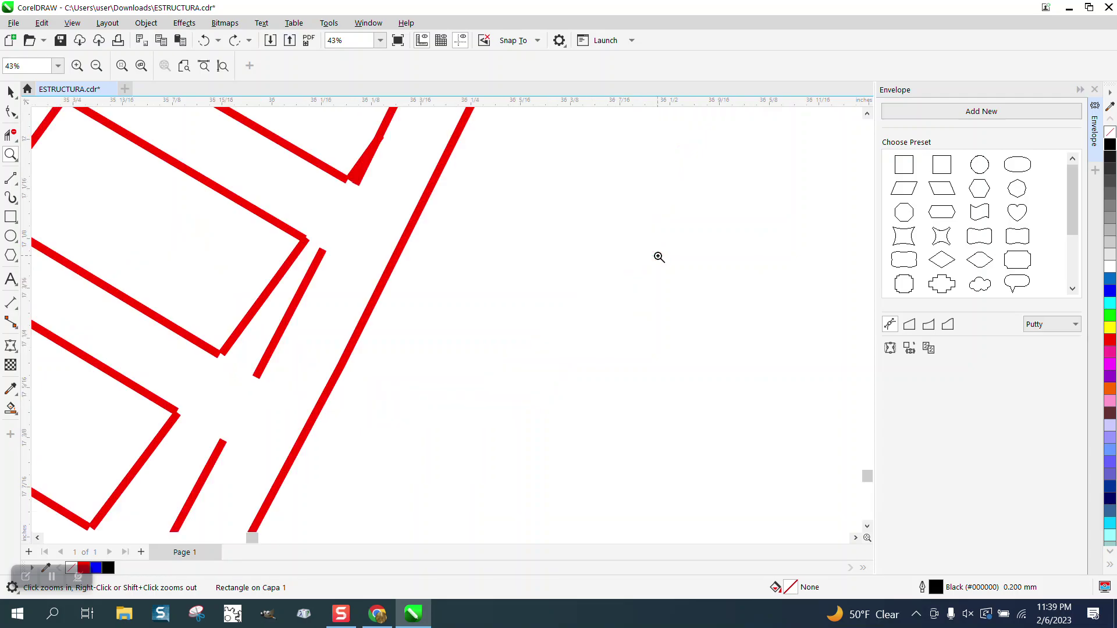
pyautogui.scroll(-2, 644, 265)
pyautogui.scroll(-6, 643, 266)
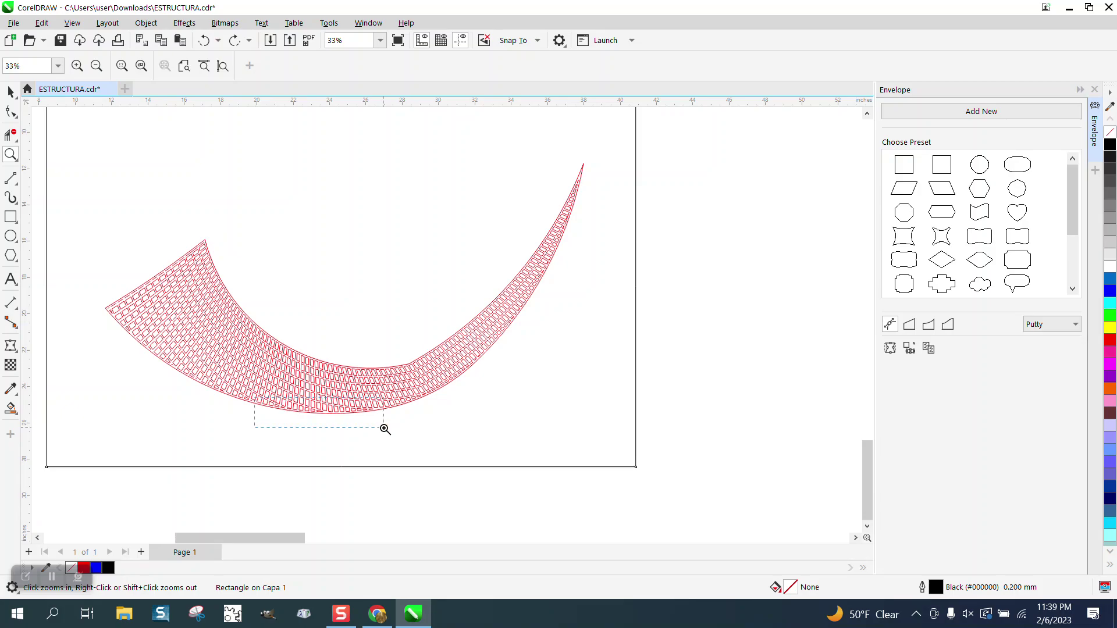
pyautogui.moveTo(385, 428); pyautogui.dragTo(386, 430)
pyautogui.scroll(-5, 387, 429)
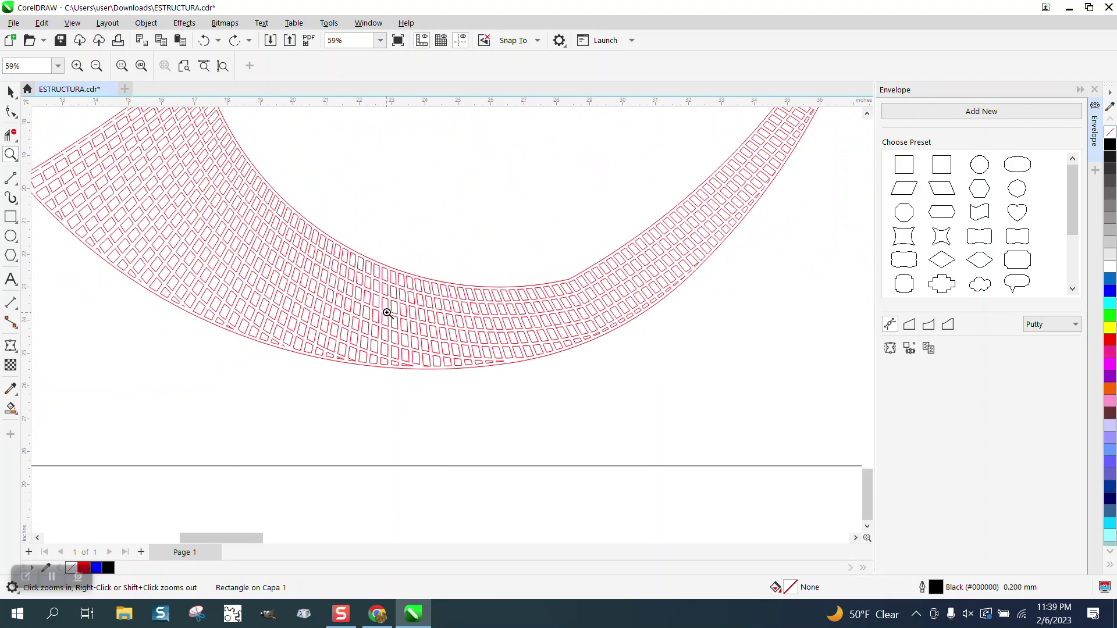
pyautogui.click(11, 92)
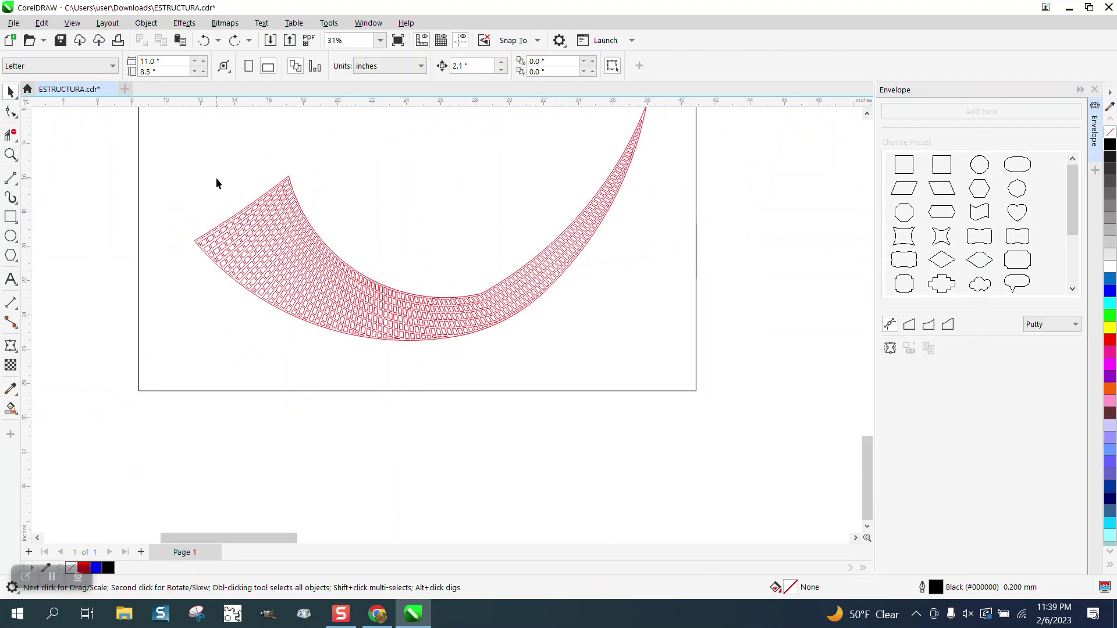
pyautogui.click(289, 182)
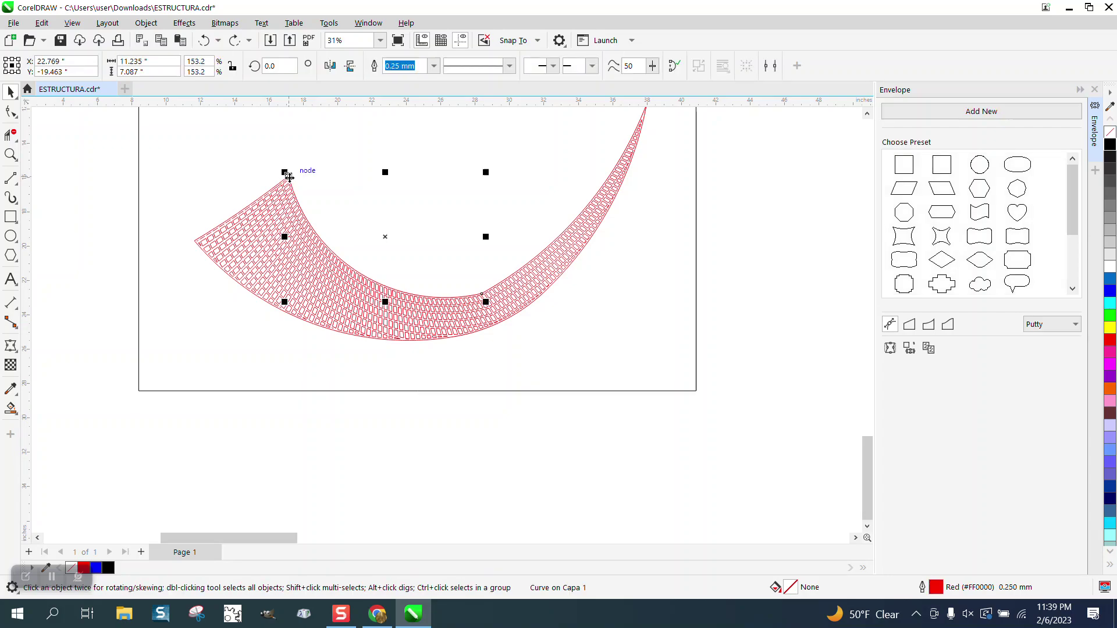
pyautogui.moveTo(288, 176); pyautogui.dragTo(347, 156)
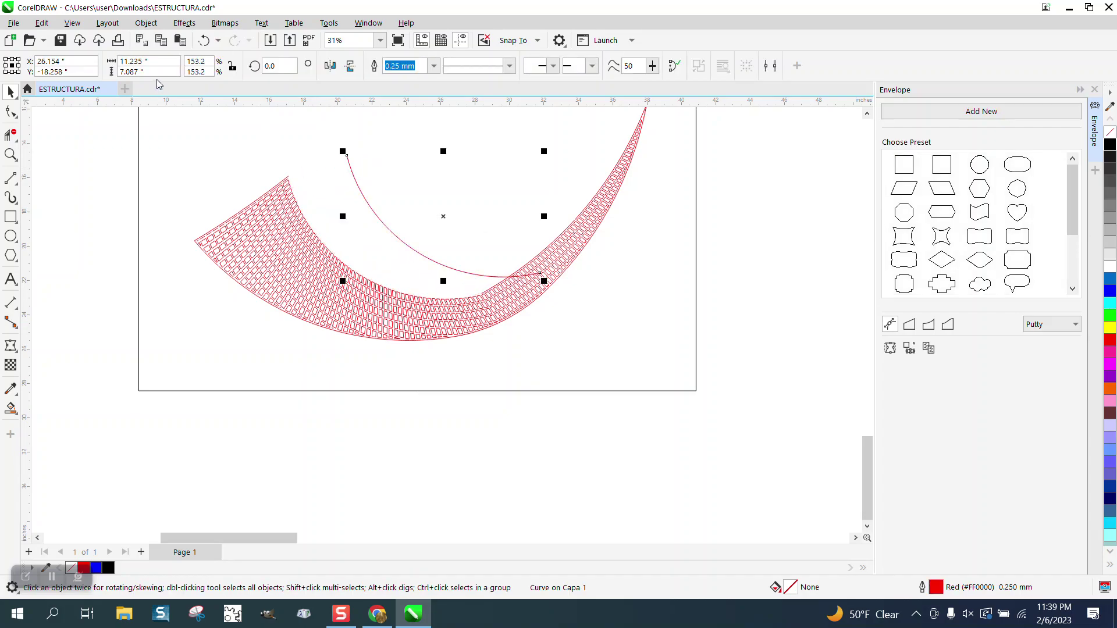
pyautogui.click(203, 40)
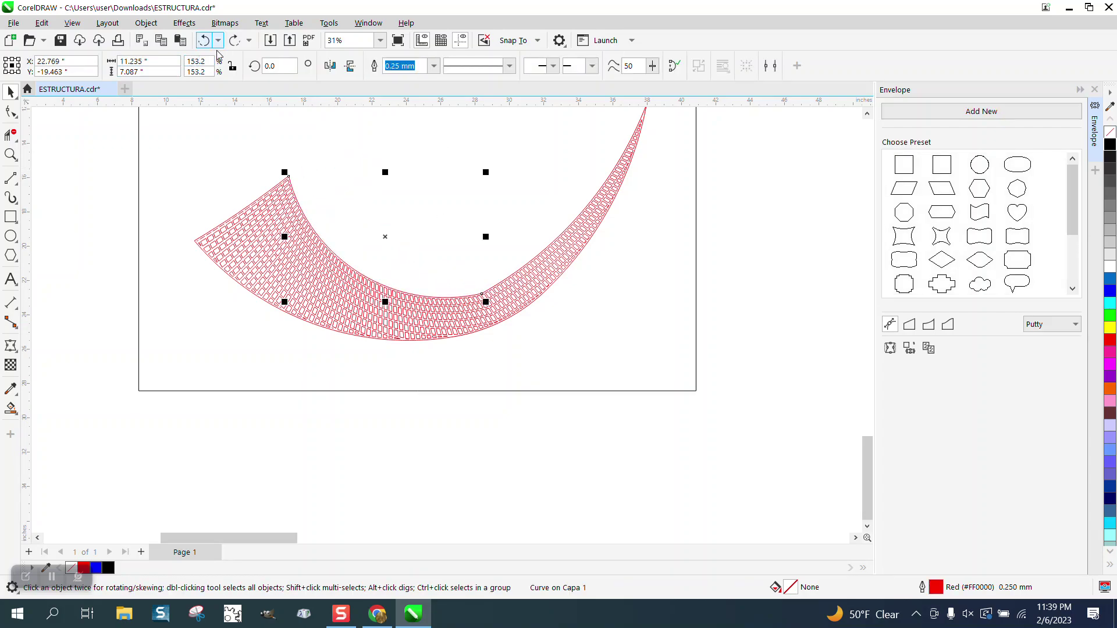
pyautogui.click(11, 154)
pyautogui.moveTo(503, 309); pyautogui.dragTo(481, 367)
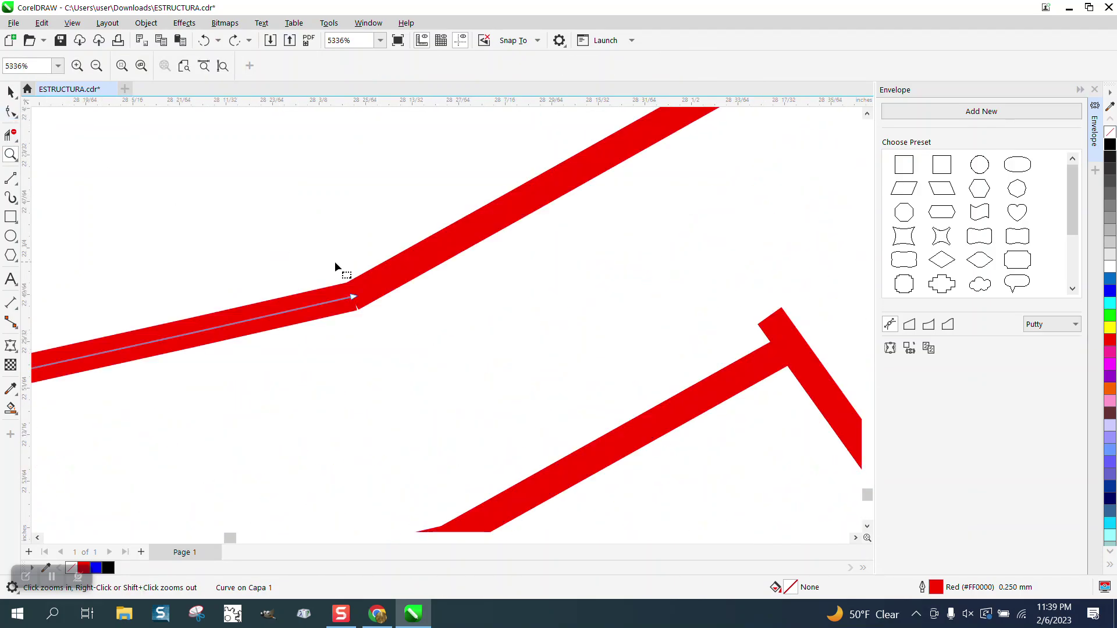
# Select the upper red crescent outline and the node where its two pieces meet.
pyautogui.press('F10')
pyautogui.keyDown('shift'); pyautogui.click(366, 293); pyautogui.keyUp('shift')
pyautogui.moveTo(387, 326); pyautogui.dragTo(389, 325)
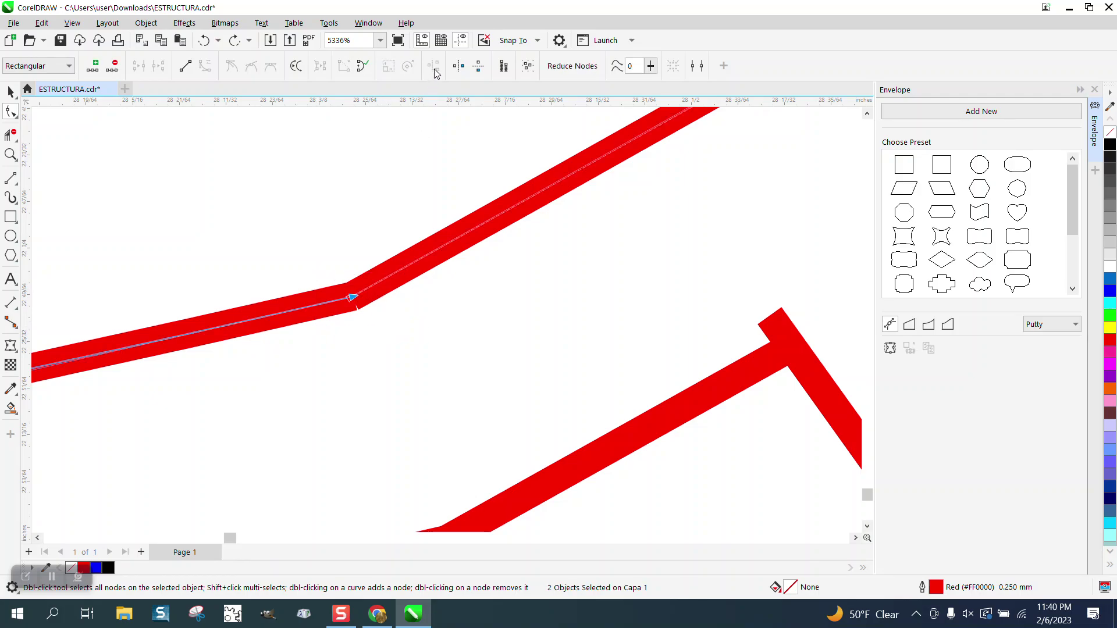
# Join the two pieces in the Join Curves docker using Extend with 0.1" gap tolerance.
pyautogui.rightClick(379, 57)
pyautogui.click(372, 25)
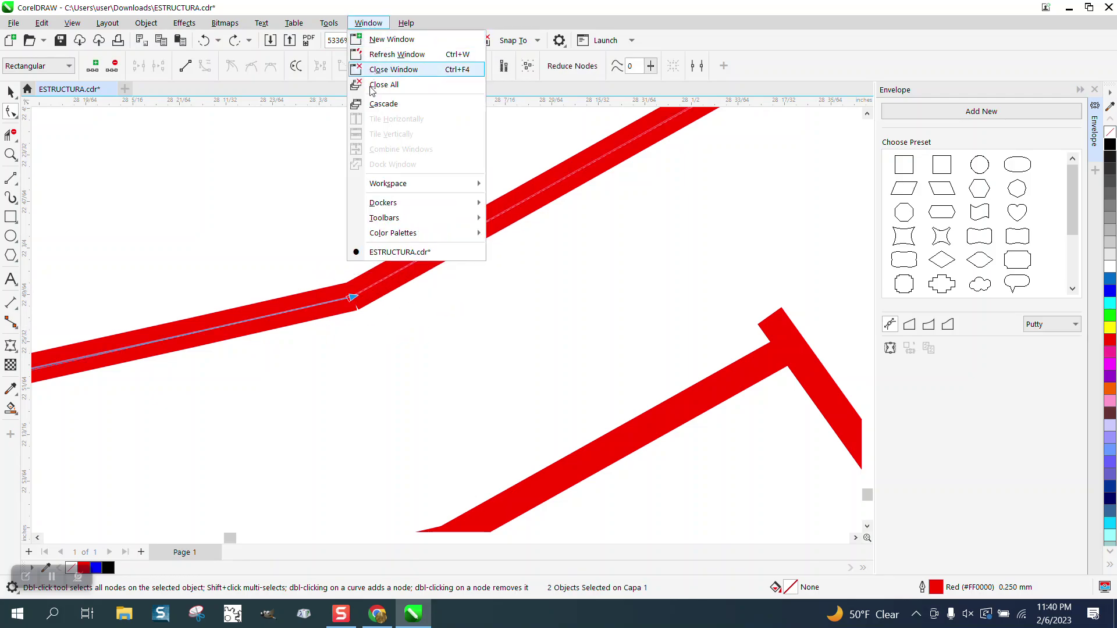
pyautogui.moveTo(377, 203)
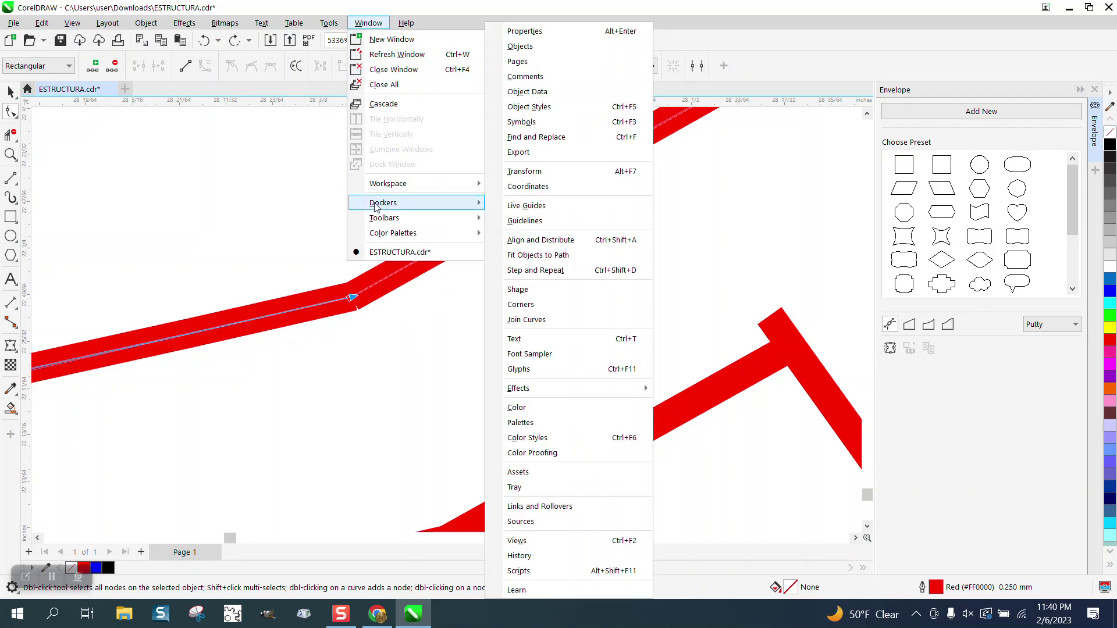
pyautogui.click(527, 320)
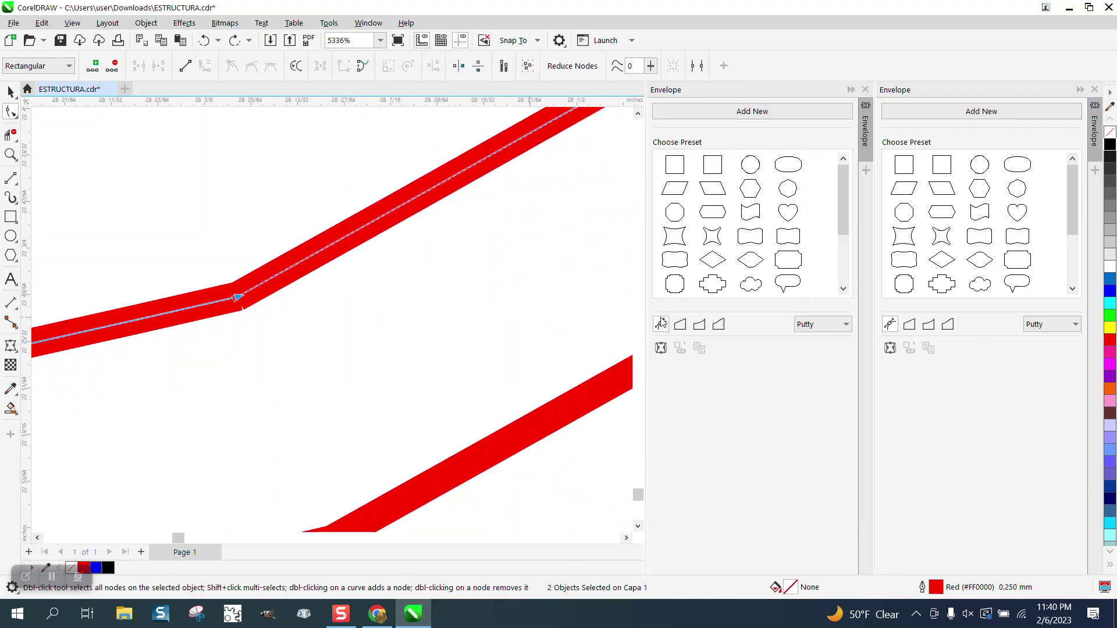
pyautogui.click(976, 216)
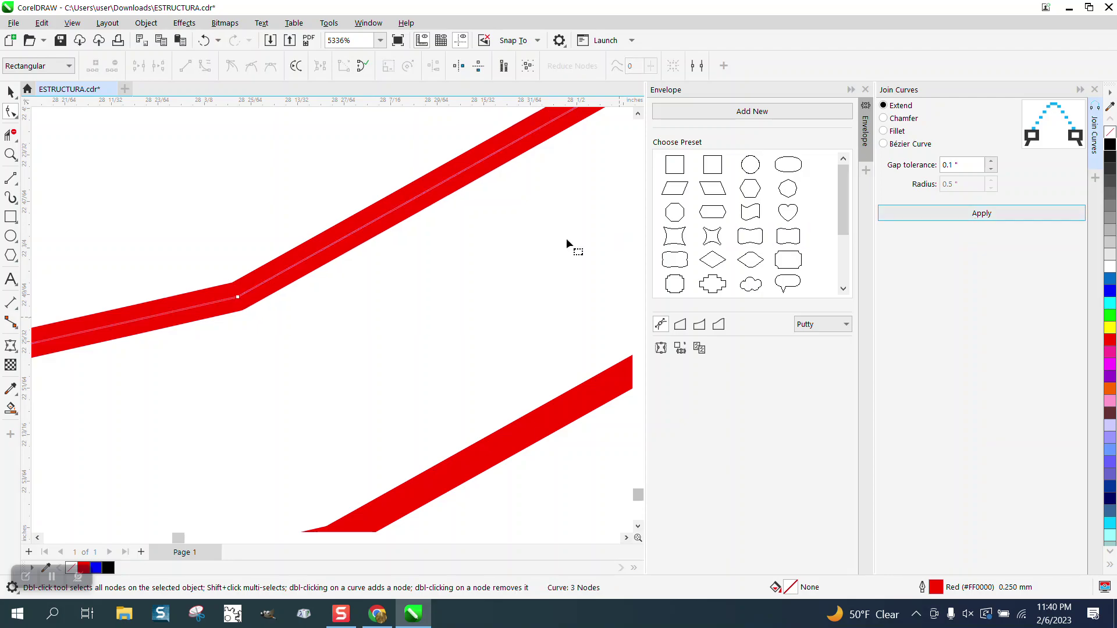
# Drag the joined thin red arc down-right, off the curved grid's lower edge.
pyautogui.scroll(-6, 379, 192)
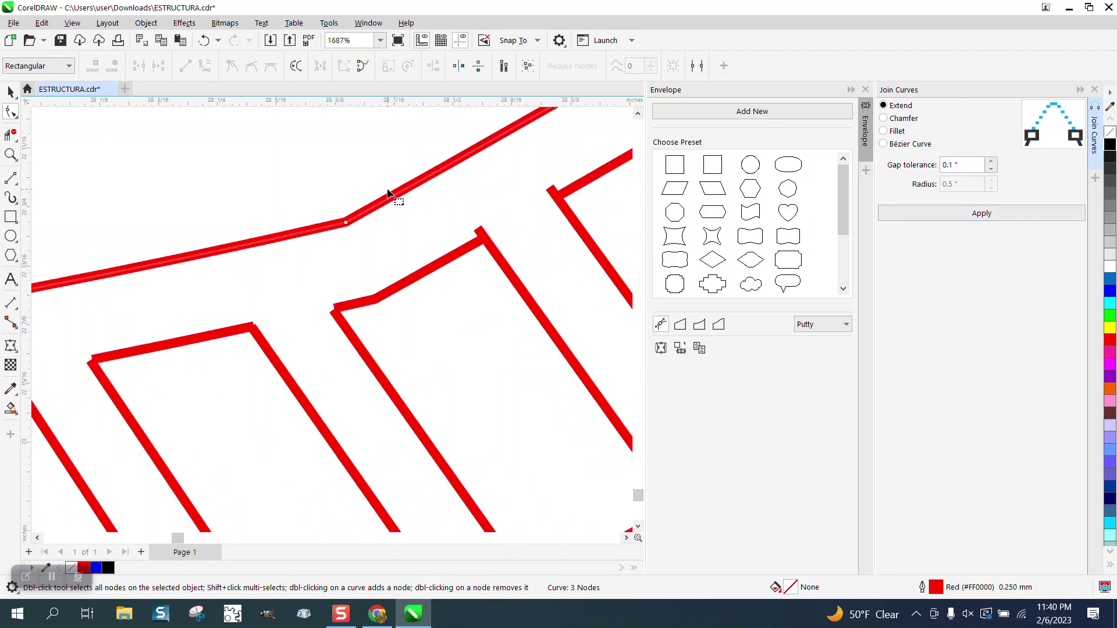
pyautogui.scroll(-4, 373, 201)
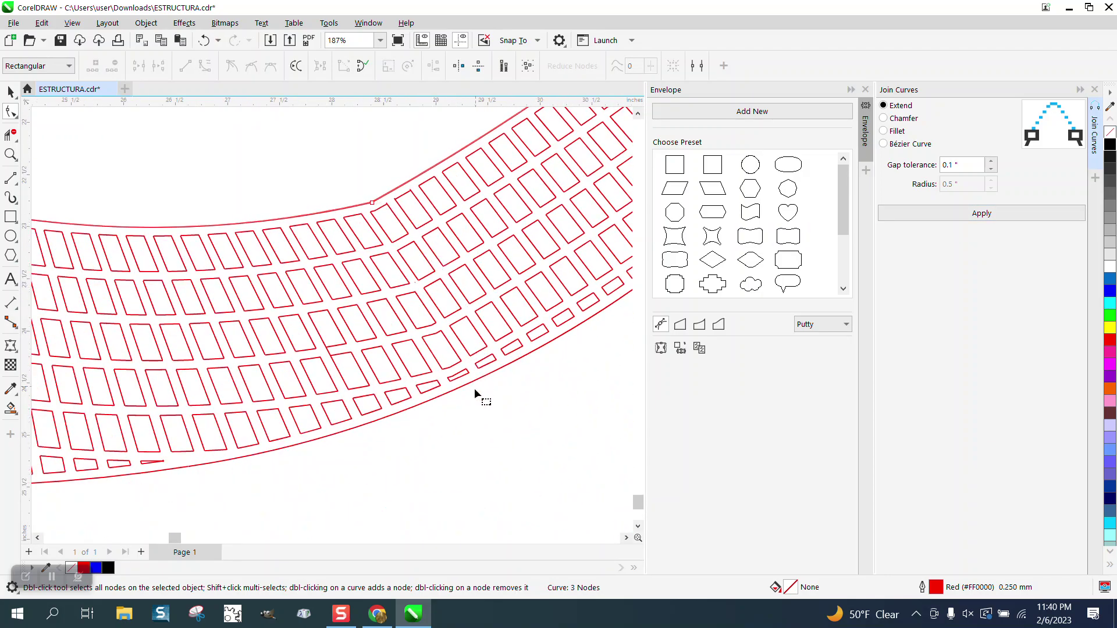
pyautogui.scroll(-1, 474, 391)
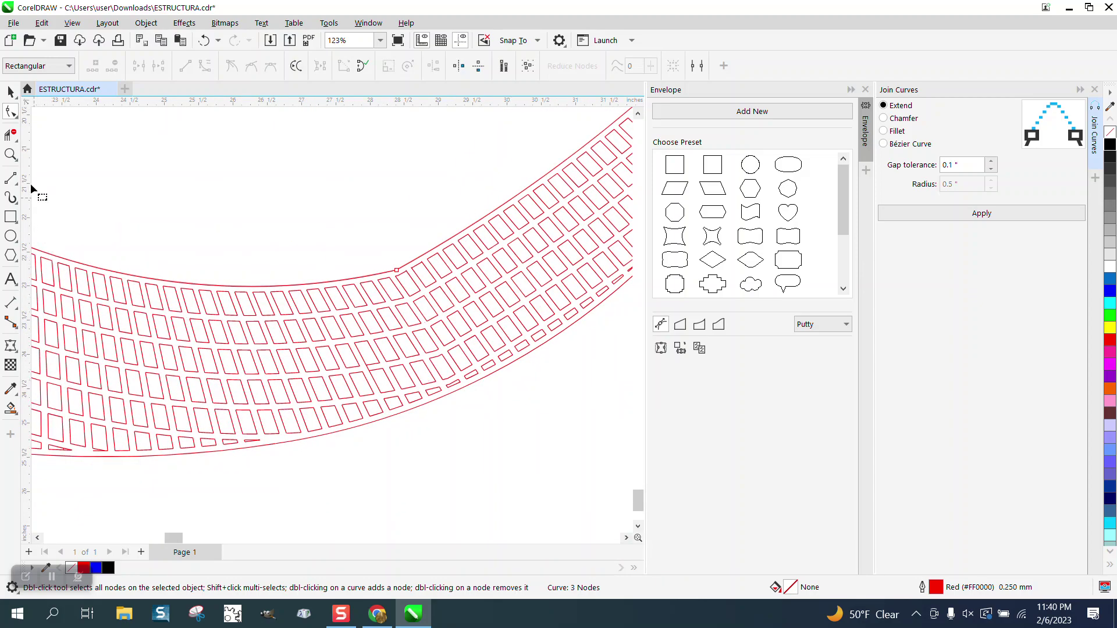
pyautogui.click(10, 92)
pyautogui.click(385, 429)
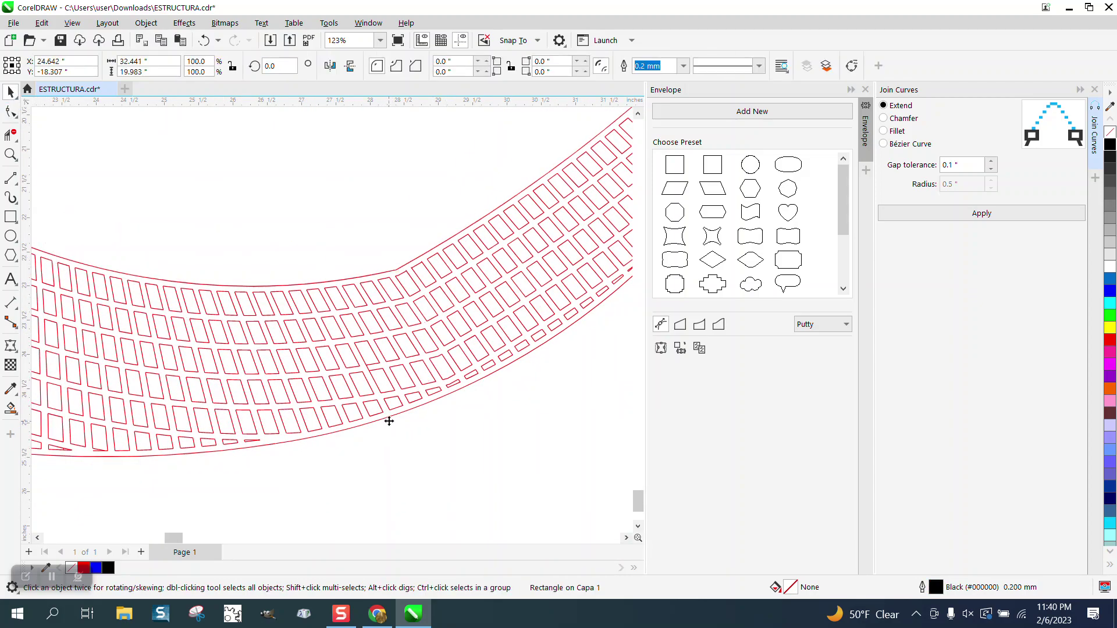
pyautogui.click(389, 417)
pyautogui.click(390, 417)
pyautogui.click(396, 416)
pyautogui.moveTo(396, 416); pyautogui.dragTo(414, 462)
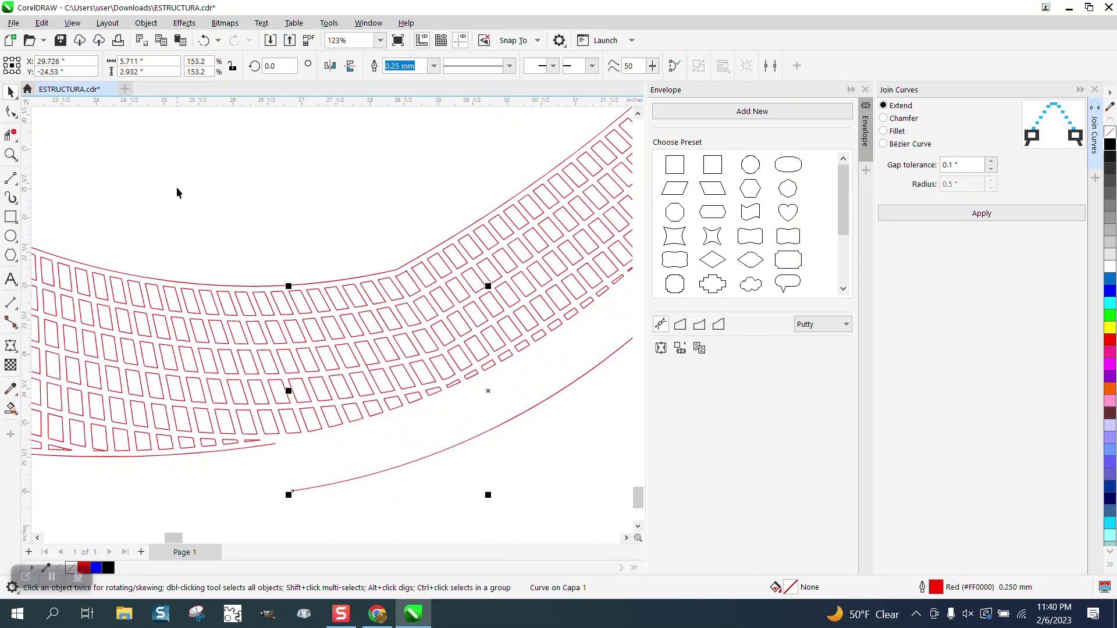
pyautogui.scroll(-4, 344, 385)
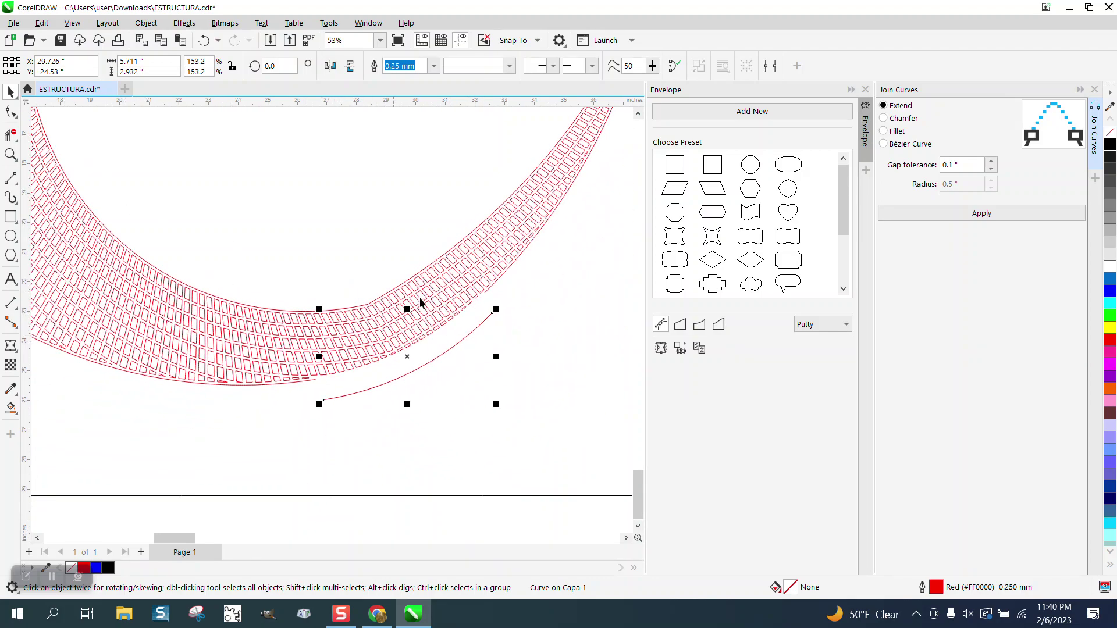
pyautogui.scroll(-5, 606, 374)
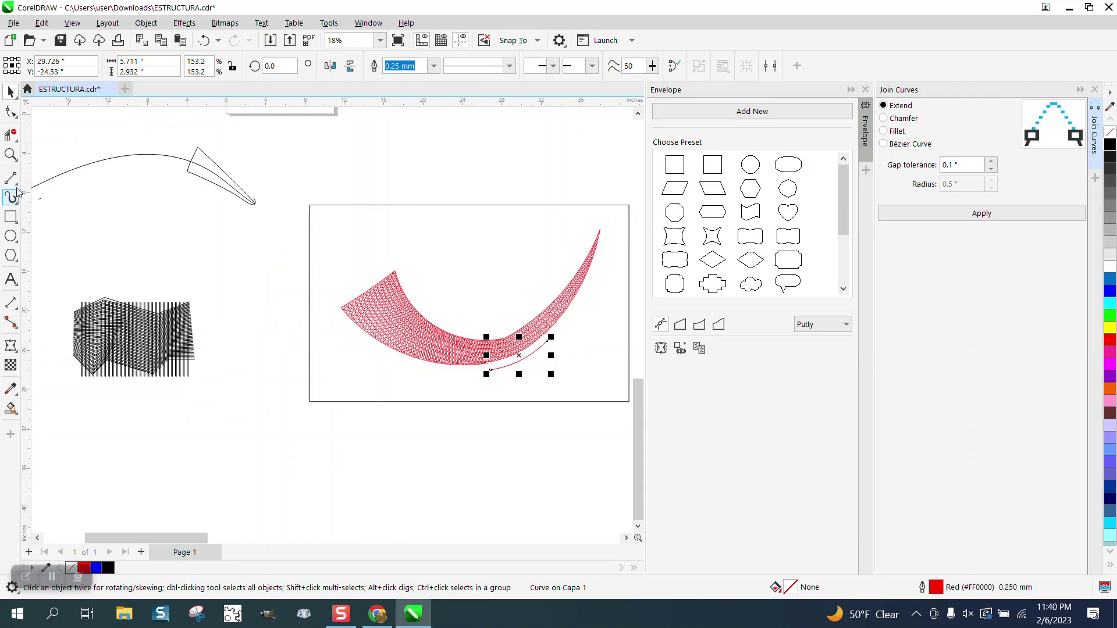
# Scale the black hatched grid group to 457.3% and move it below the red crescent.
pyautogui.click(10, 154)
pyautogui.rightClick(295, 336)
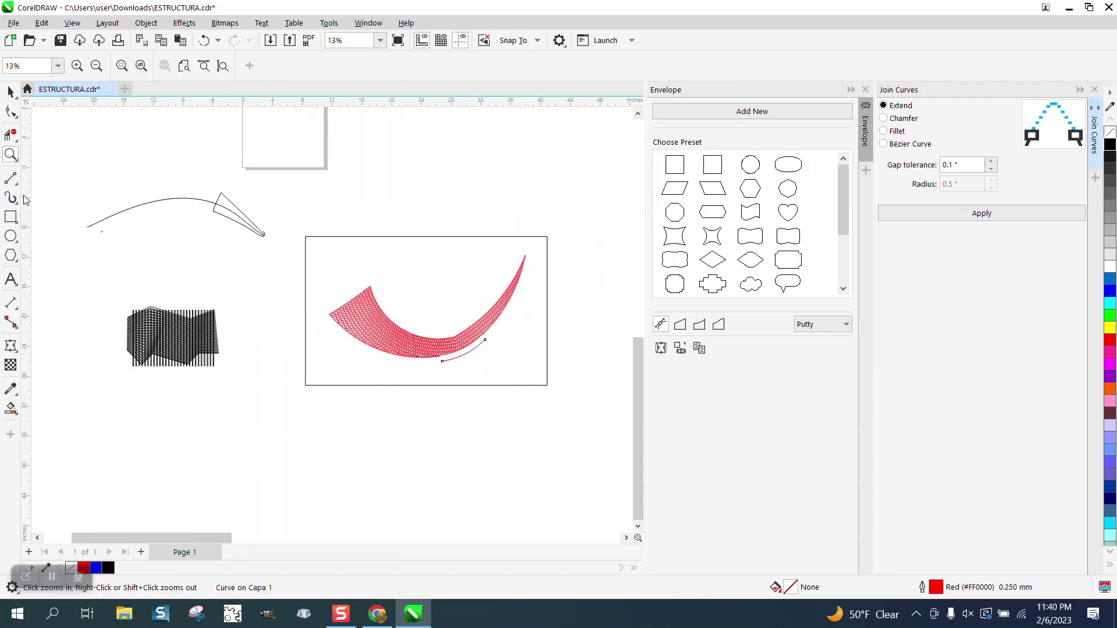
pyautogui.click(11, 91)
pyautogui.moveTo(113, 295)
pyautogui.mouseDown()
pyautogui.moveTo(237, 369)
pyautogui.moveTo(192, 347)
pyautogui.mouseUp()
pyautogui.click(192, 347)
pyautogui.scroll(-3, 213, 335)
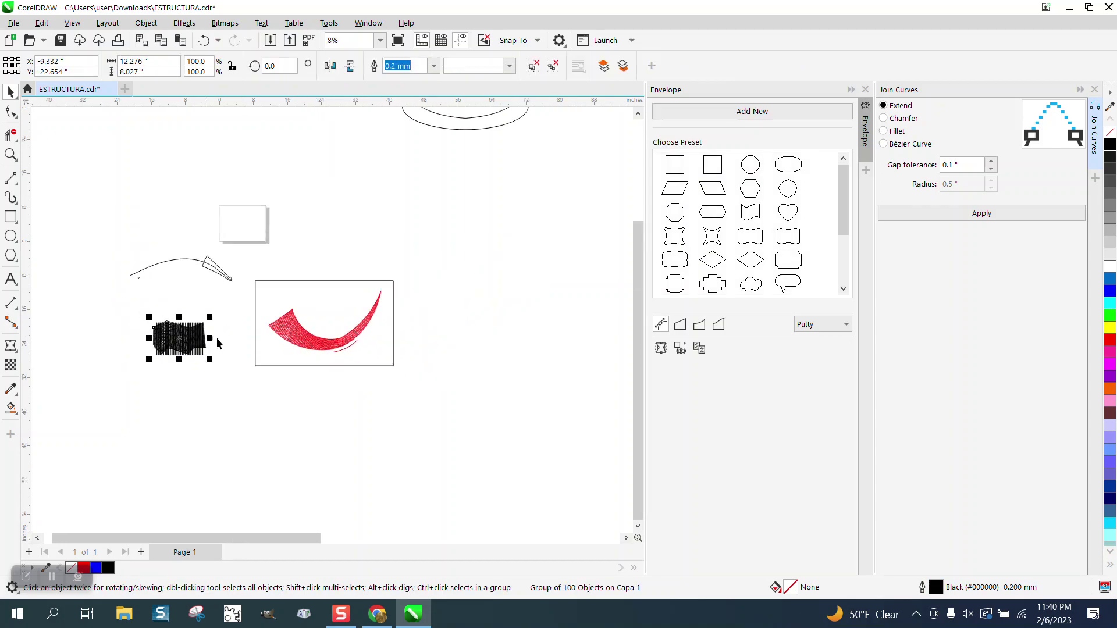
pyautogui.moveTo(211, 357); pyautogui.dragTo(414, 465)
pyautogui.moveTo(273, 402); pyautogui.dragTo(421, 427)
# Nudge the thin curve down a little and reselect the hatched grid.
pyautogui.scroll(-2, 375, 360)
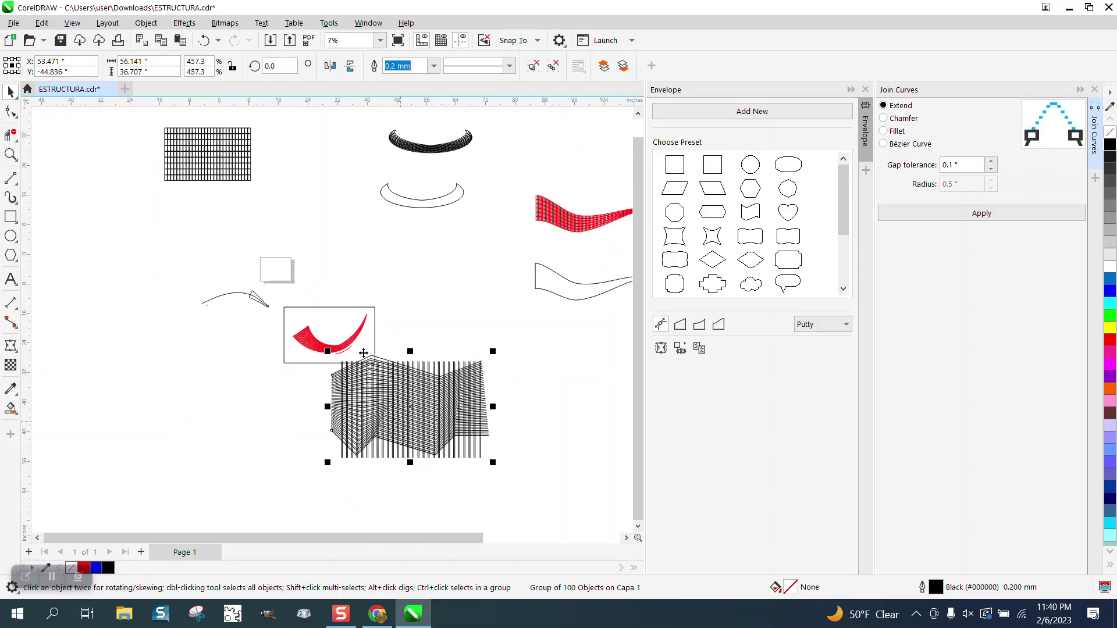
pyautogui.scroll(-1, 414, 344)
pyautogui.moveTo(486, 319); pyautogui.dragTo(482, 391)
pyautogui.click(422, 394)
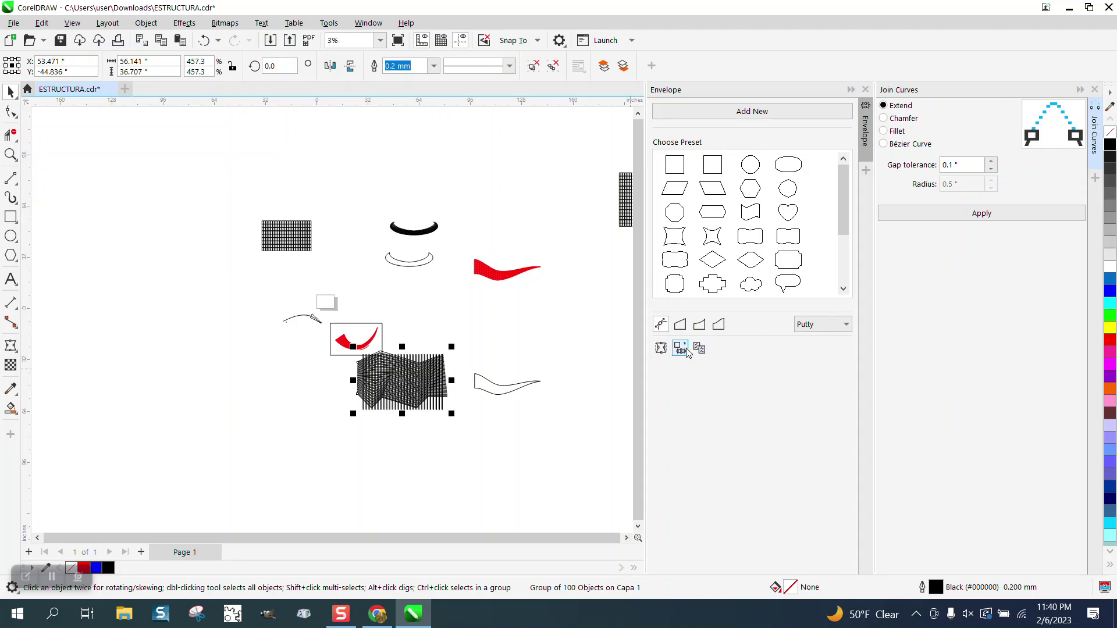
# Envelope the hatched grid to the thin curve's shape and zoom in to inspect it.
pyautogui.click(495, 390)
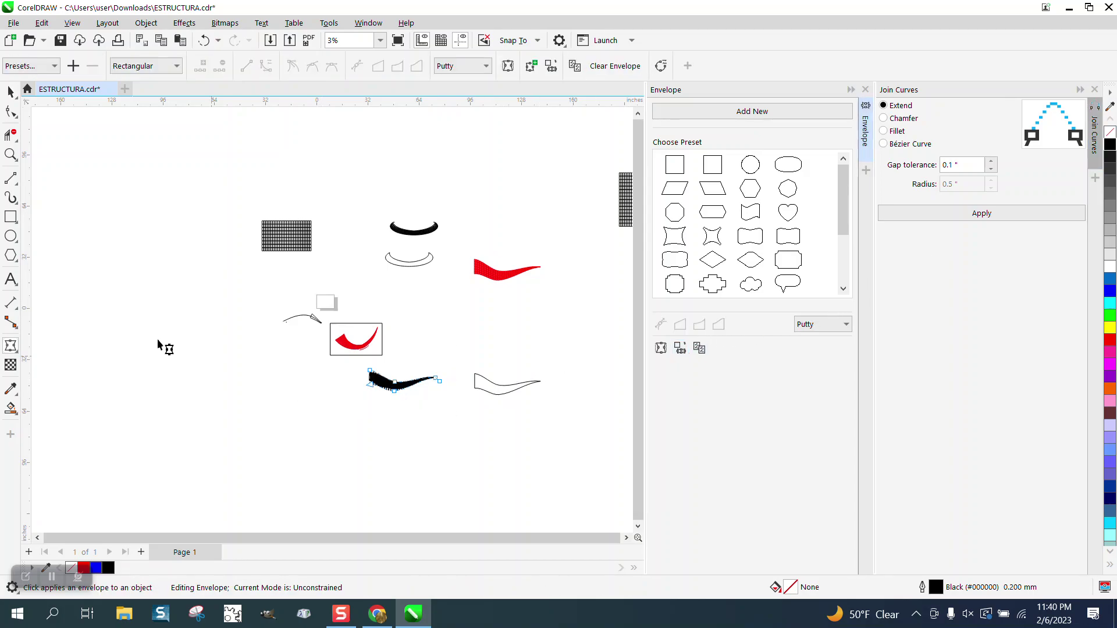
pyautogui.click(10, 155)
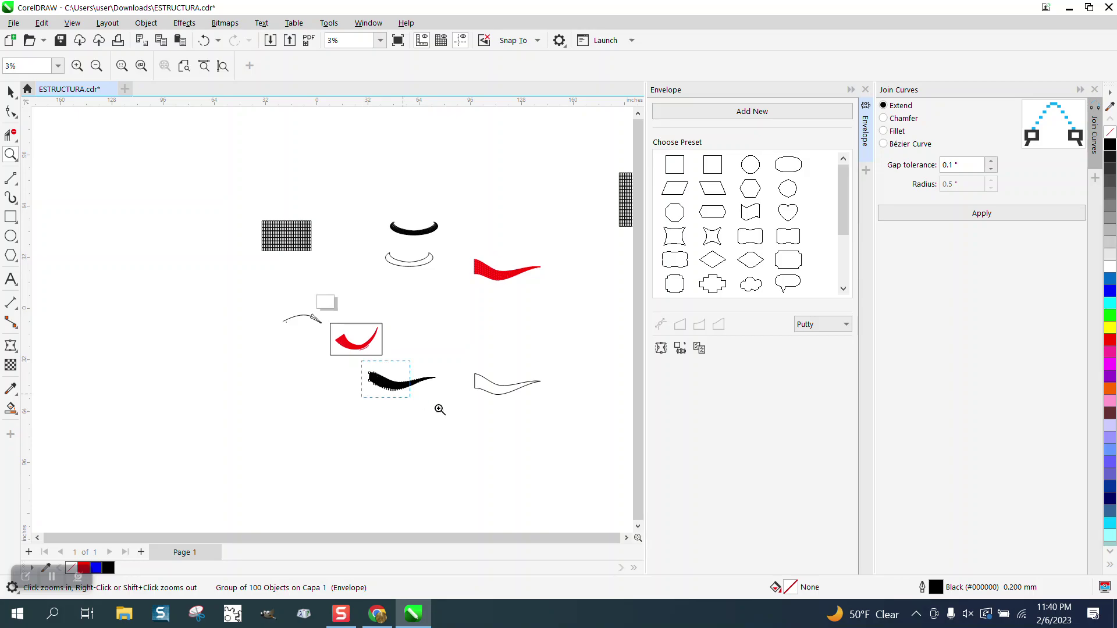
pyautogui.moveTo(358, 357); pyautogui.dragTo(464, 413)
pyautogui.moveTo(146, 277); pyautogui.dragTo(456, 394)
pyautogui.rightClick(314, 361)
pyautogui.rightClick(333, 341)
pyautogui.rightClick(334, 342)
pyautogui.rightClick(334, 341)
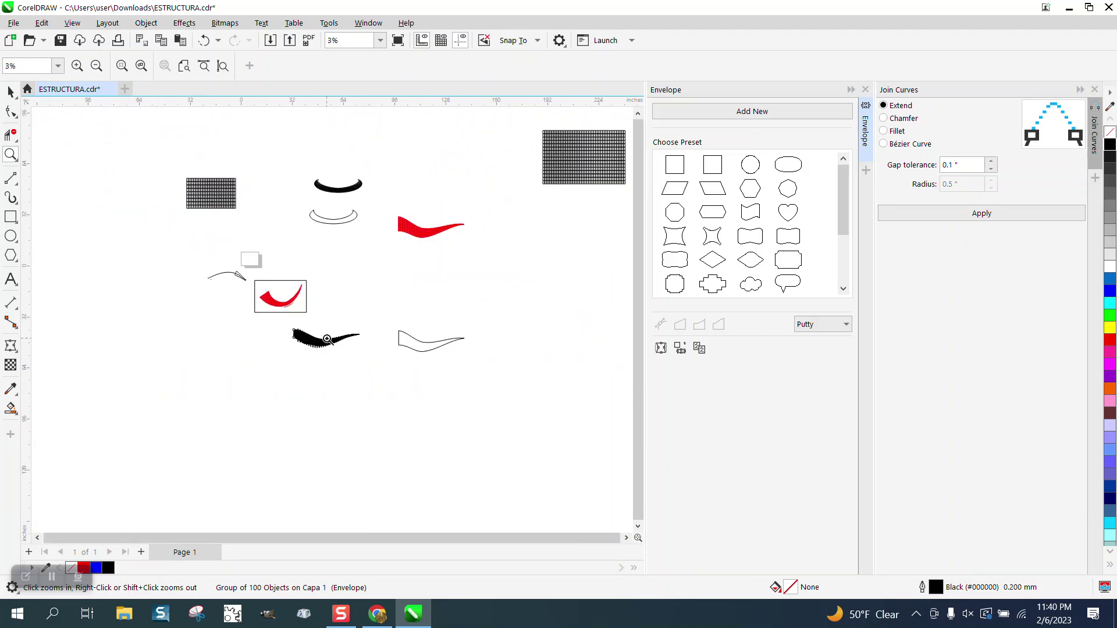
# Undo the warp and zoom in on the restored hatched grid.
pyautogui.click(205, 40)
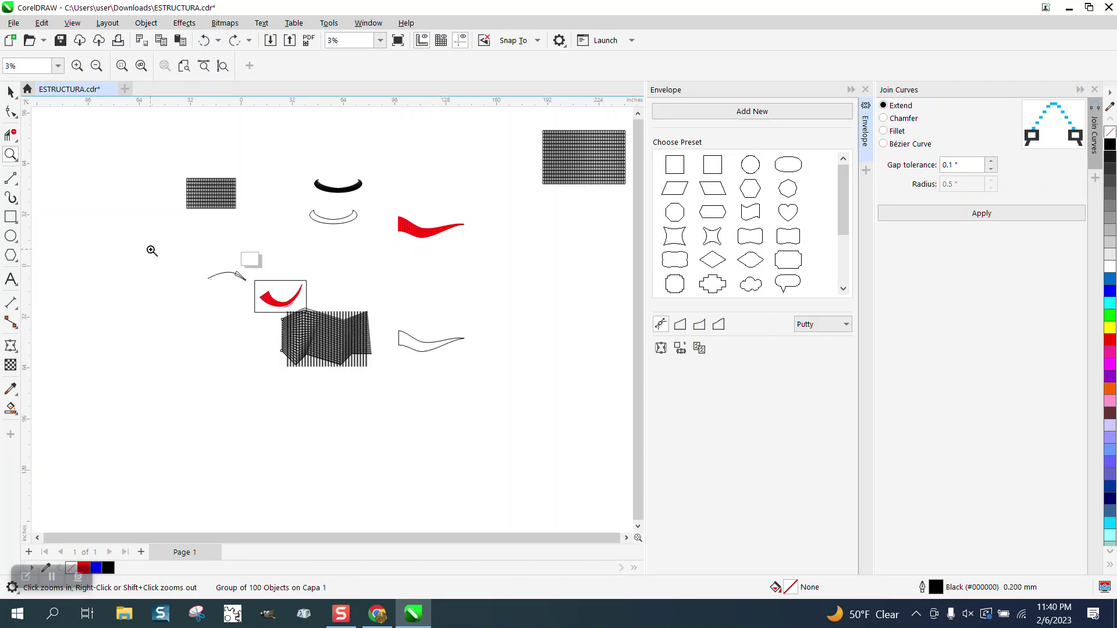
pyautogui.moveTo(278, 301); pyautogui.dragTo(420, 370)
pyautogui.scroll(-5, 407, 366)
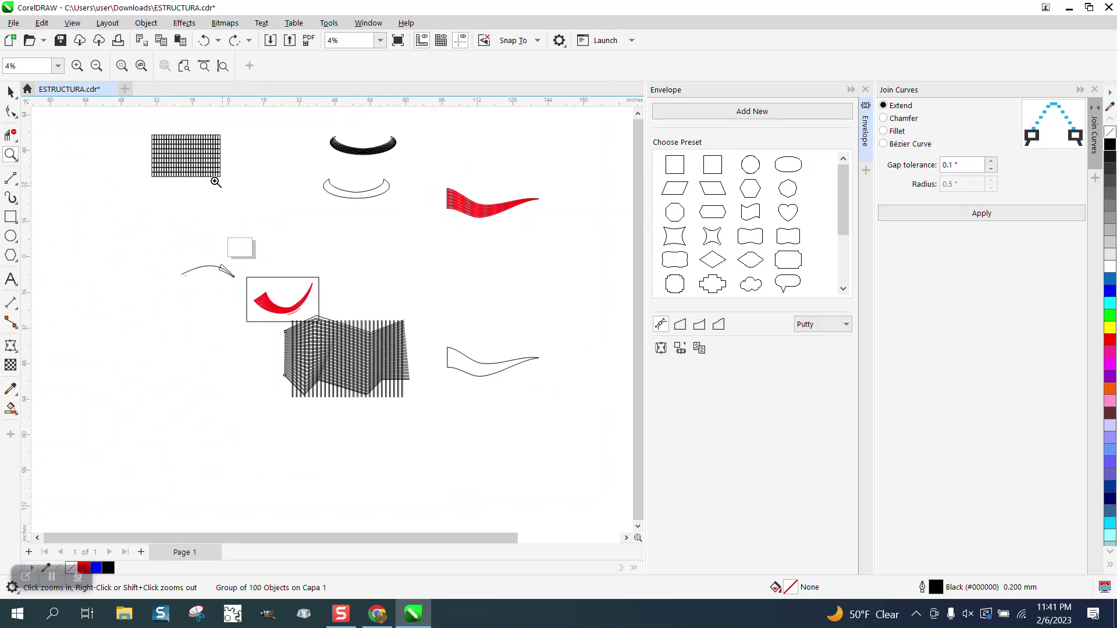
# Select the small rectangle grid and drop a copy to its right.
pyautogui.moveTo(264, 190); pyautogui.dragTo(262, 190)
pyautogui.scroll(-3, 190, 215)
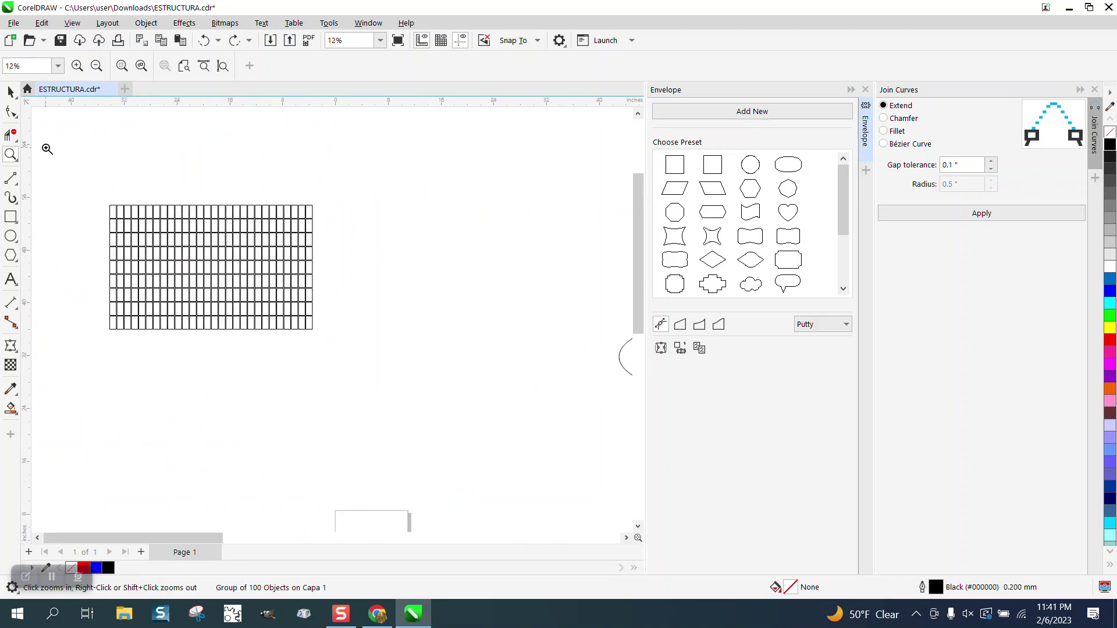
pyautogui.click(11, 92)
pyautogui.click(224, 241)
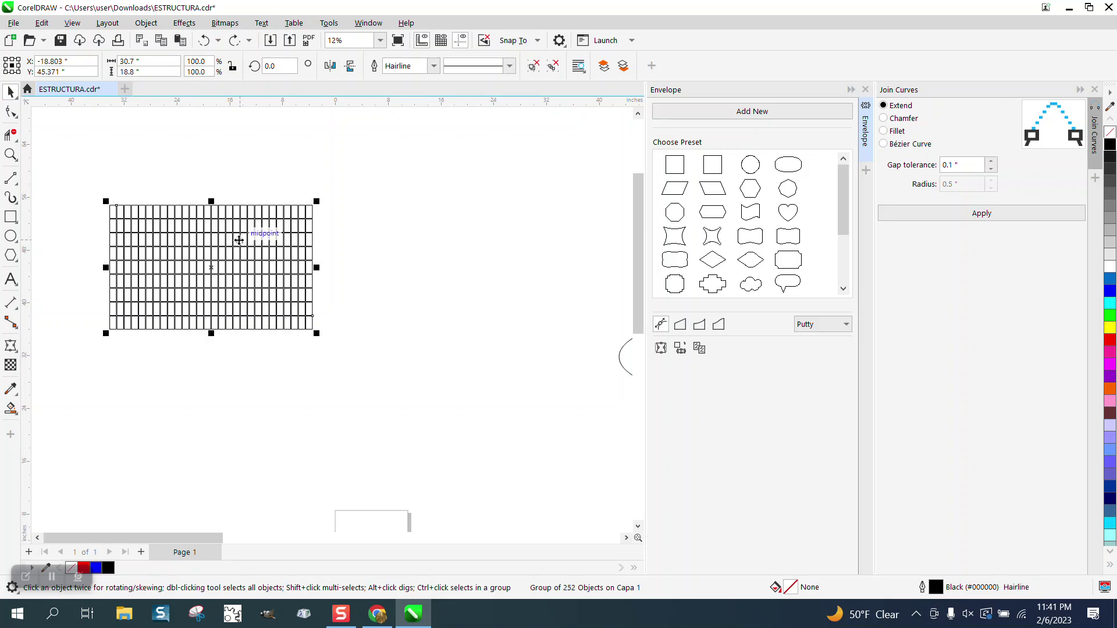
pyautogui.moveTo(218, 272); pyautogui.dragTo(427, 268)
# Drop another grid copy up-left and close the Envelope docker.
pyautogui.scroll(-2, 427, 267)
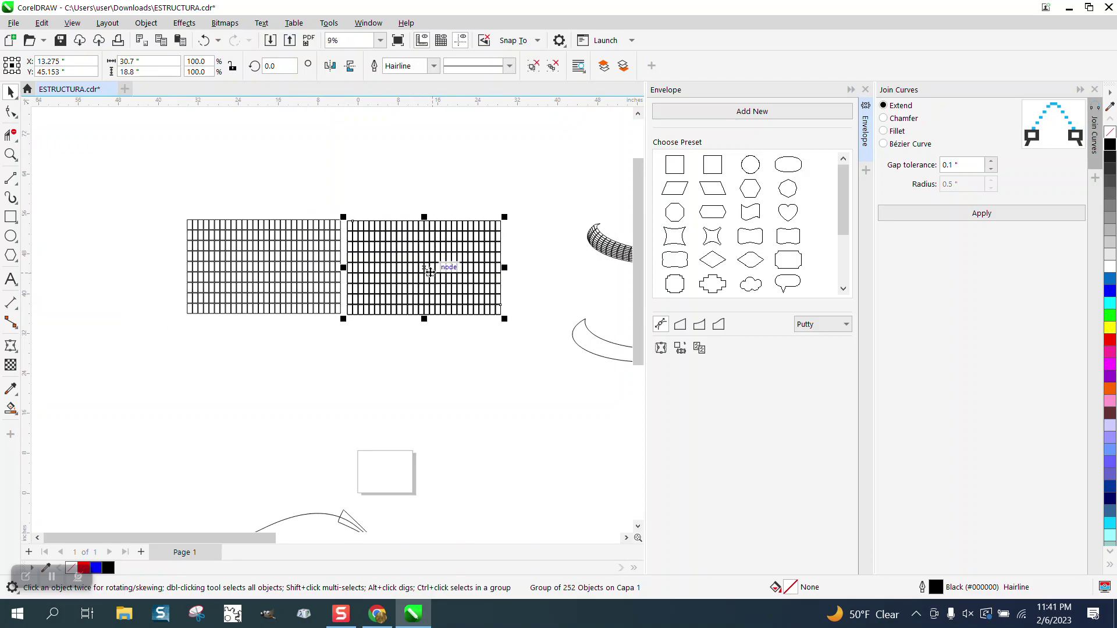
pyautogui.moveTo(414, 280); pyautogui.dragTo(245, 176)
pyautogui.scroll(-3, 329, 279)
pyautogui.scroll(-1, 378, 297)
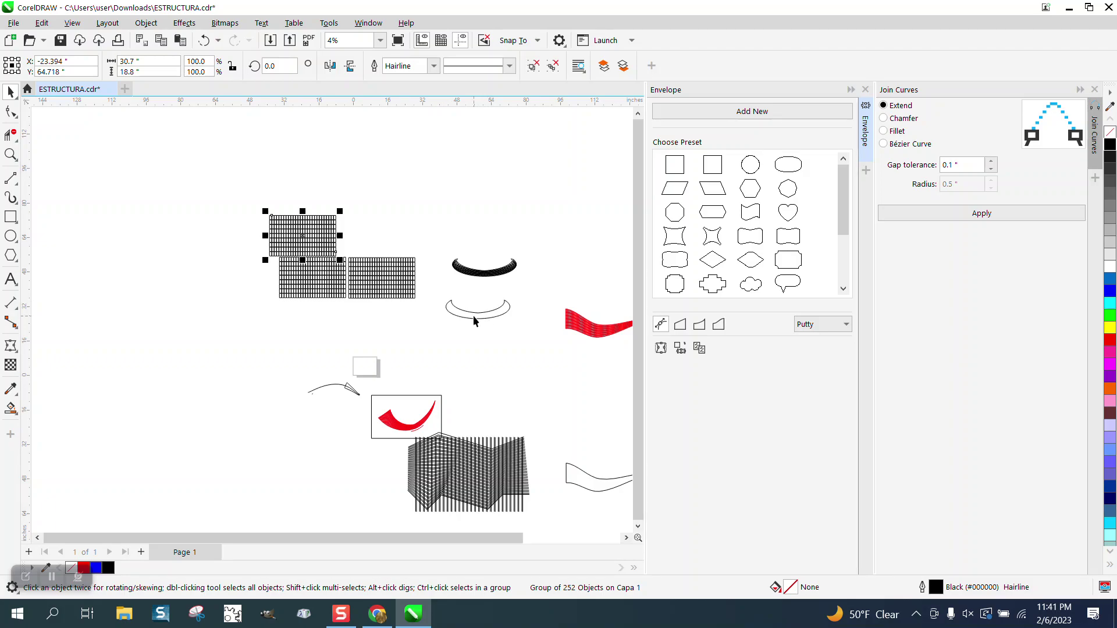
pyautogui.scroll(-2, 474, 316)
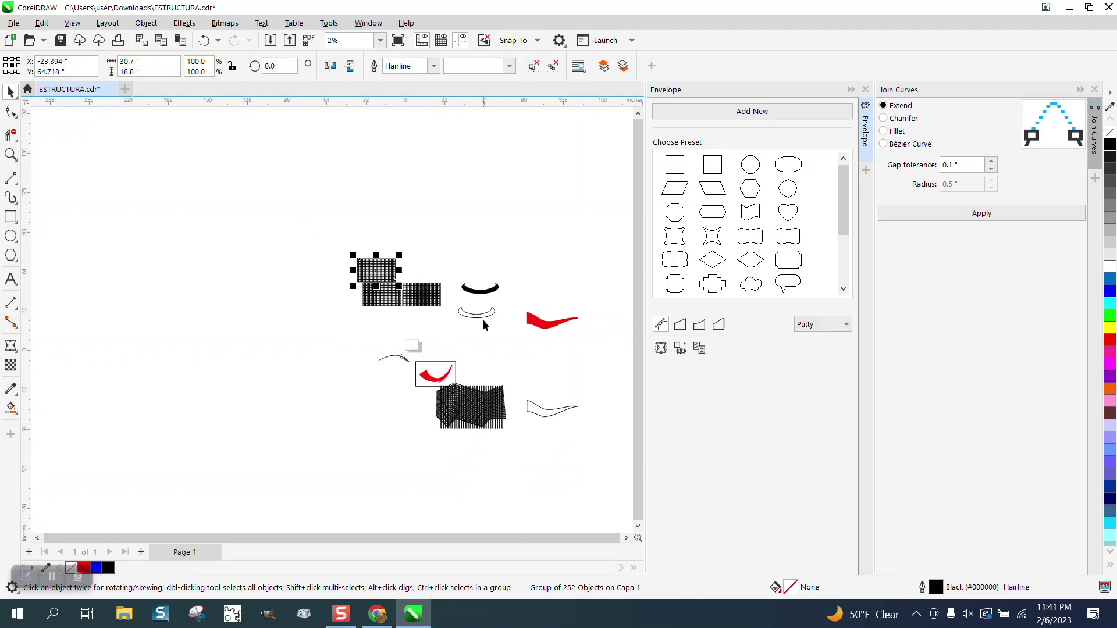
pyautogui.click(865, 89)
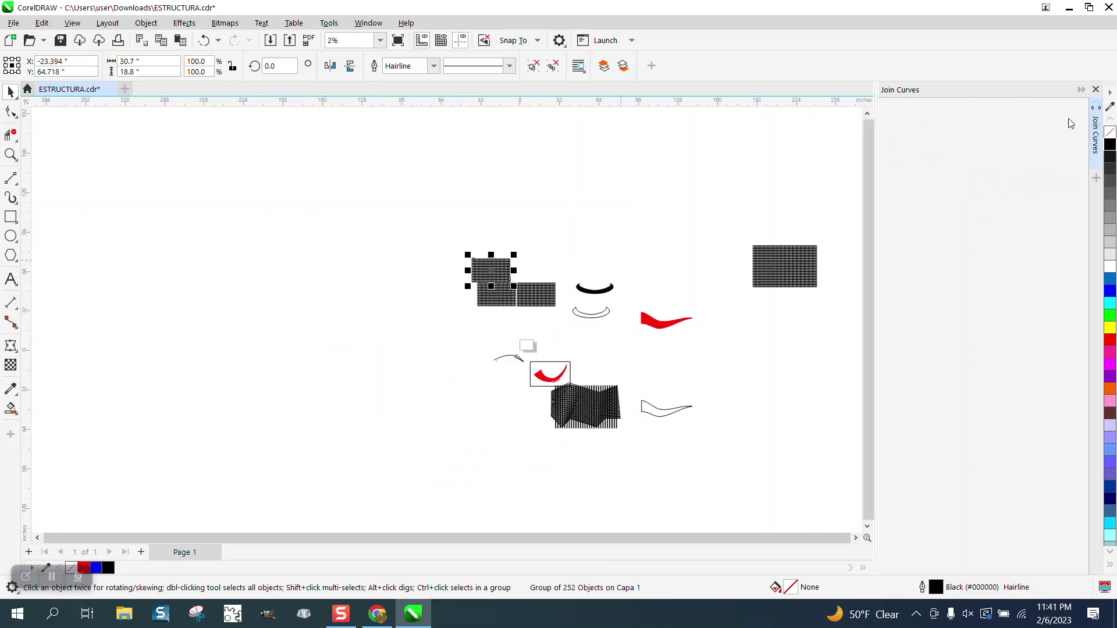